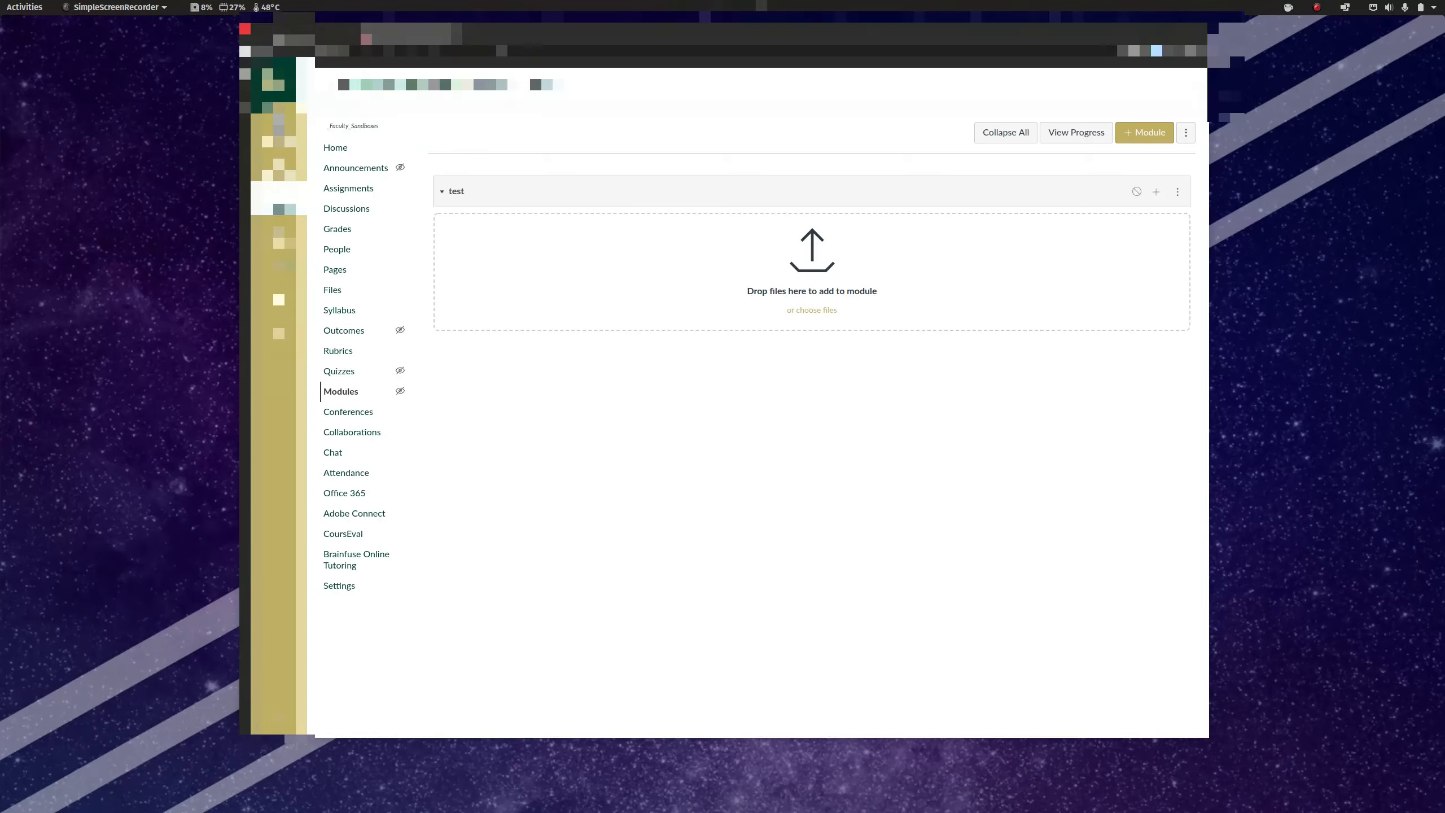
# - Add the existing course file 1-1_solutions.pdf to the test module without indentation
pyautogui.click(878, 355)
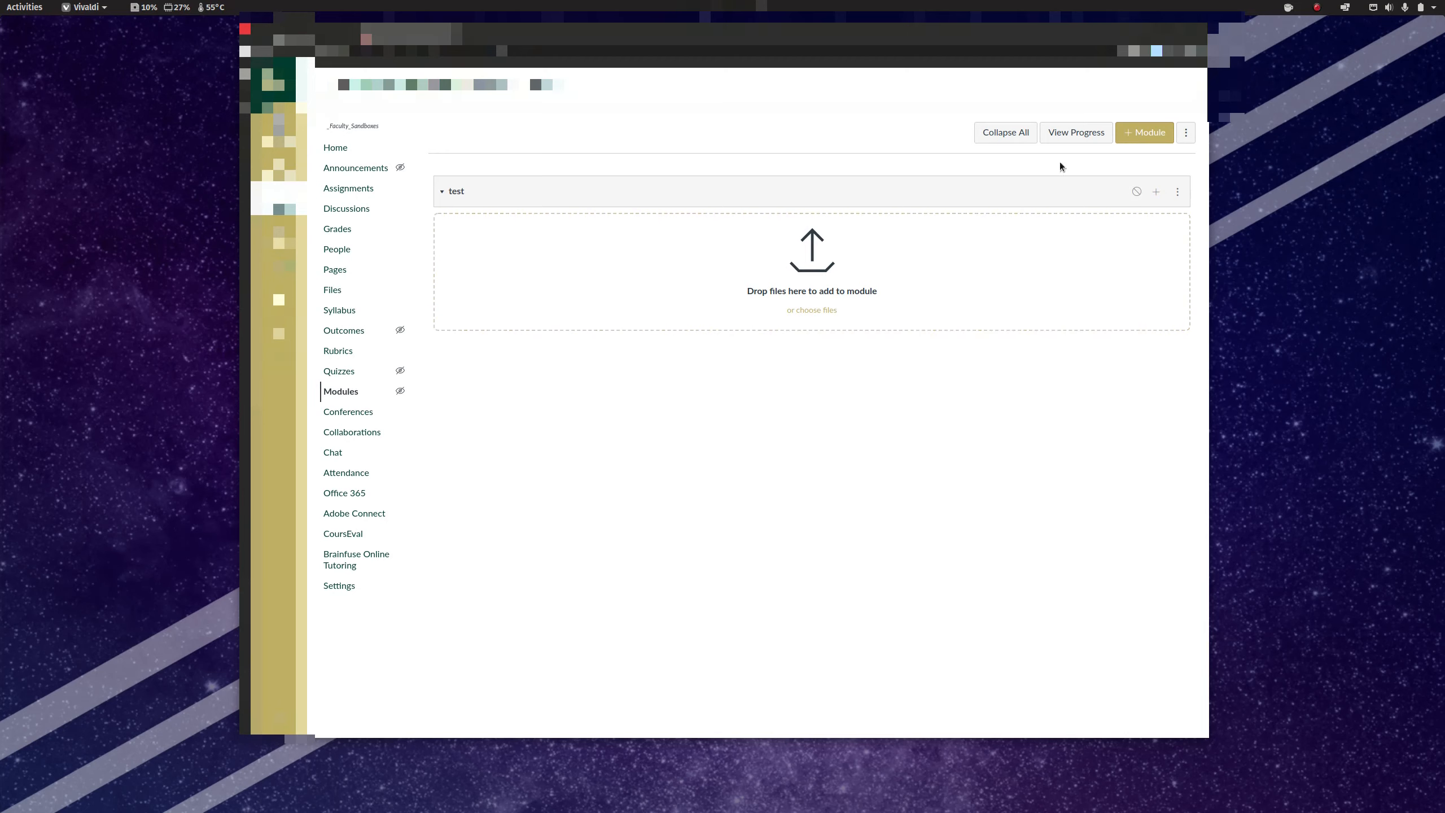
pyautogui.click(1157, 193)
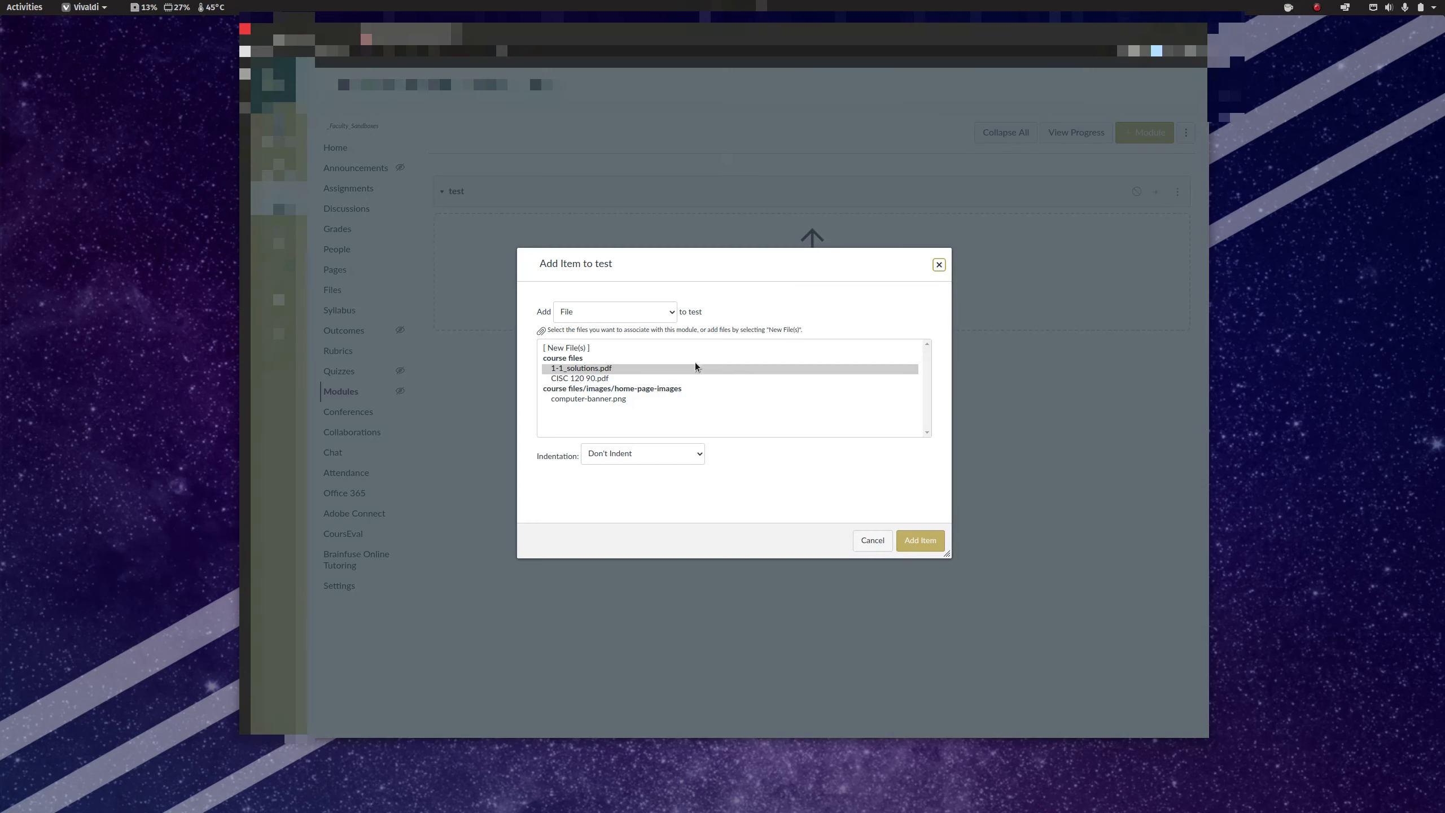
pyautogui.click(933, 545)
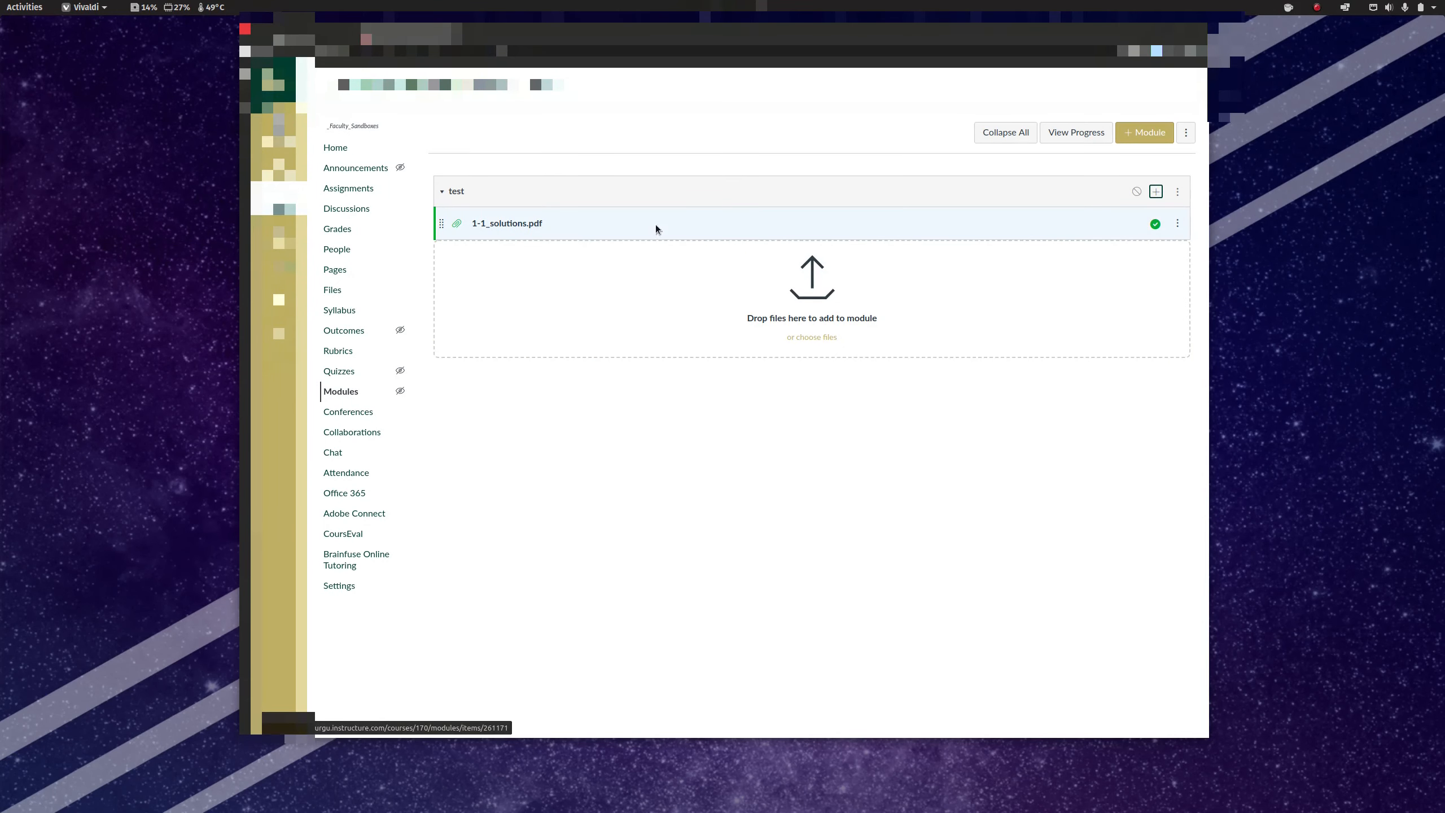
# - Edit the permissions of 1-1_solutions.pdf and choose the Schedule student availability option
pyautogui.click(1156, 226)
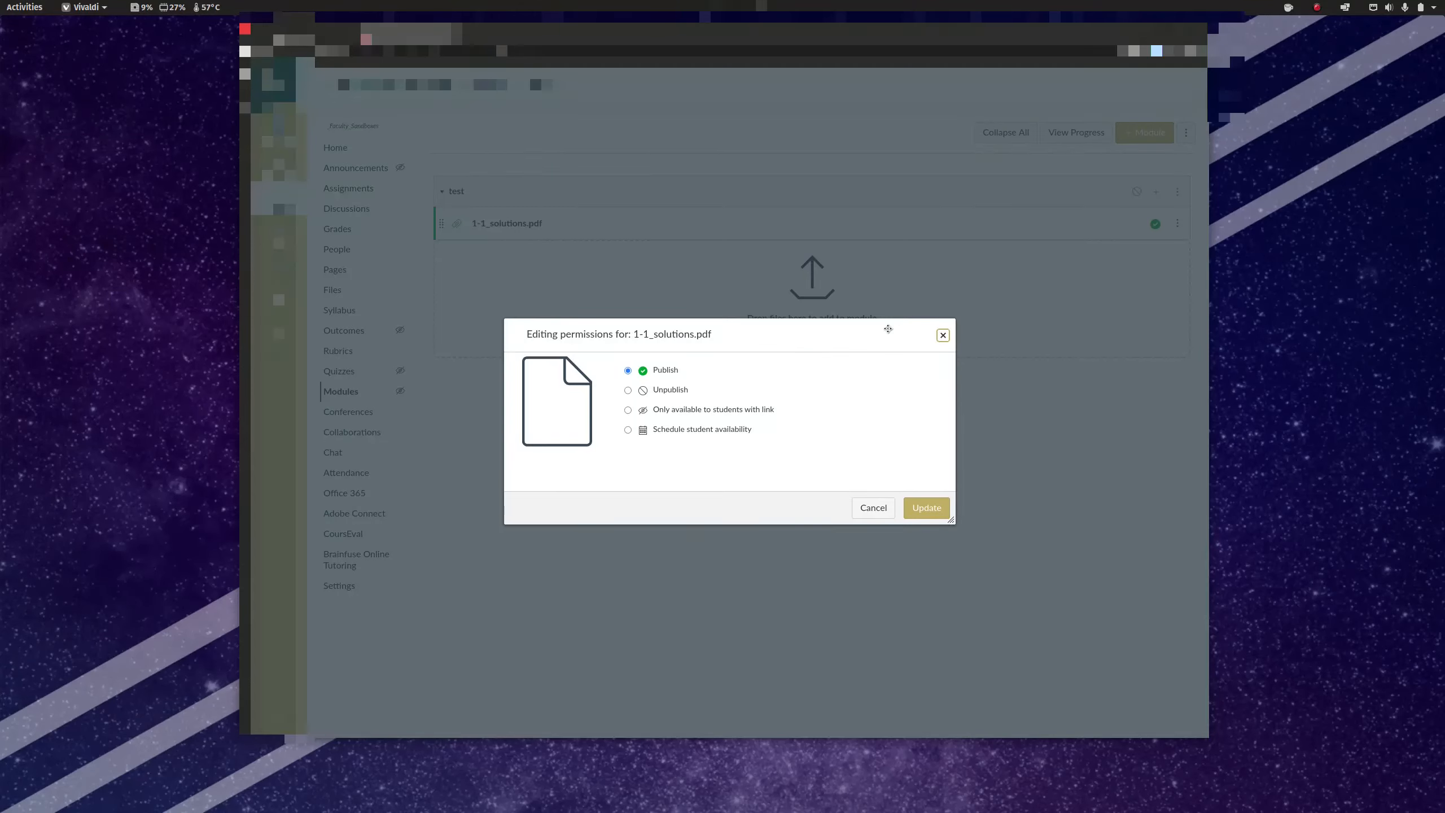
pyautogui.click(676, 393)
pyautogui.click(715, 429)
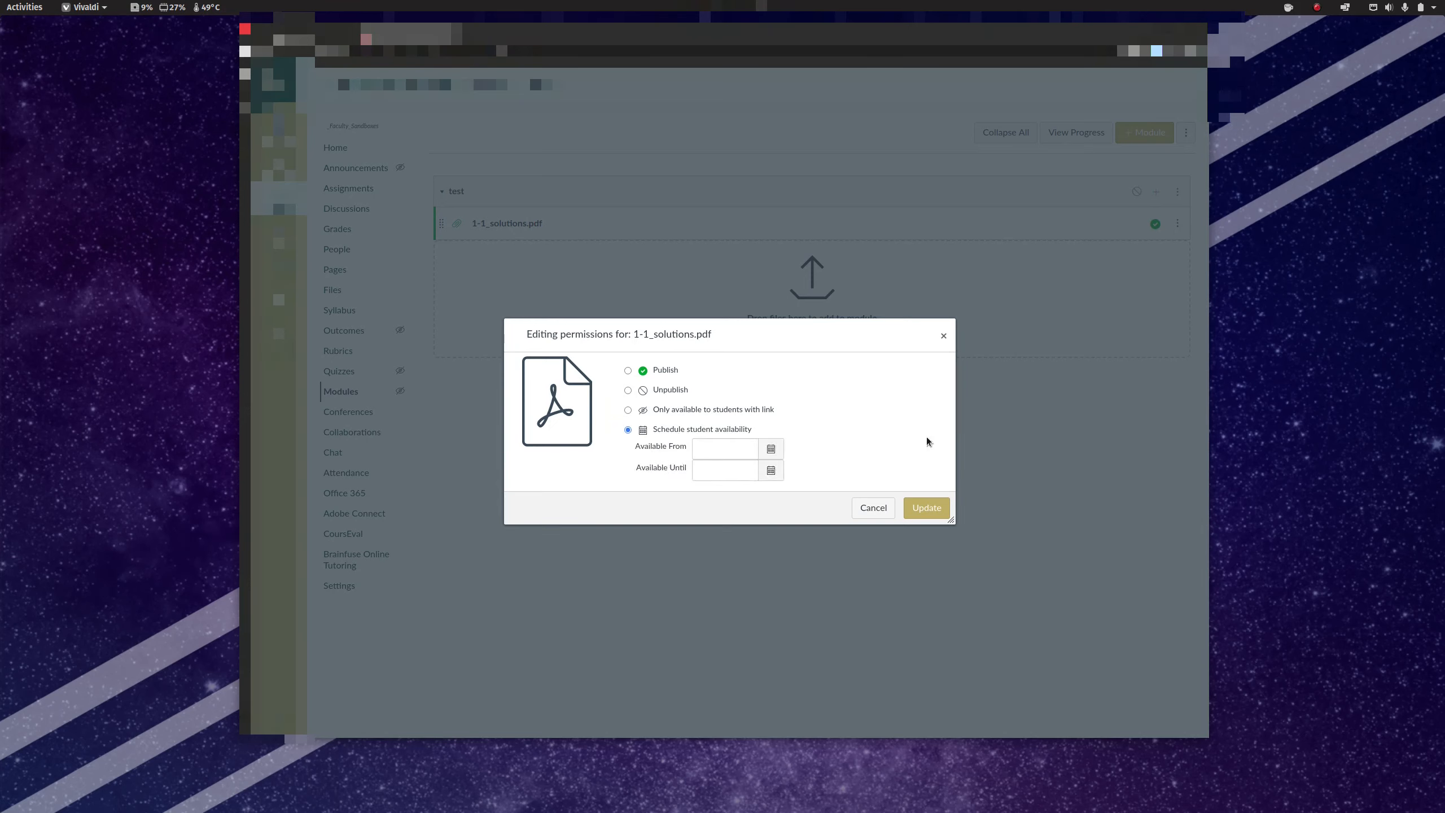
# - Set the file's Available From date to Sep 21, 2020, leave Available Until empty, and update the permissions
pyautogui.click(725, 445)
pyautogui.click(774, 450)
pyautogui.click(880, 402)
pyautogui.click(773, 469)
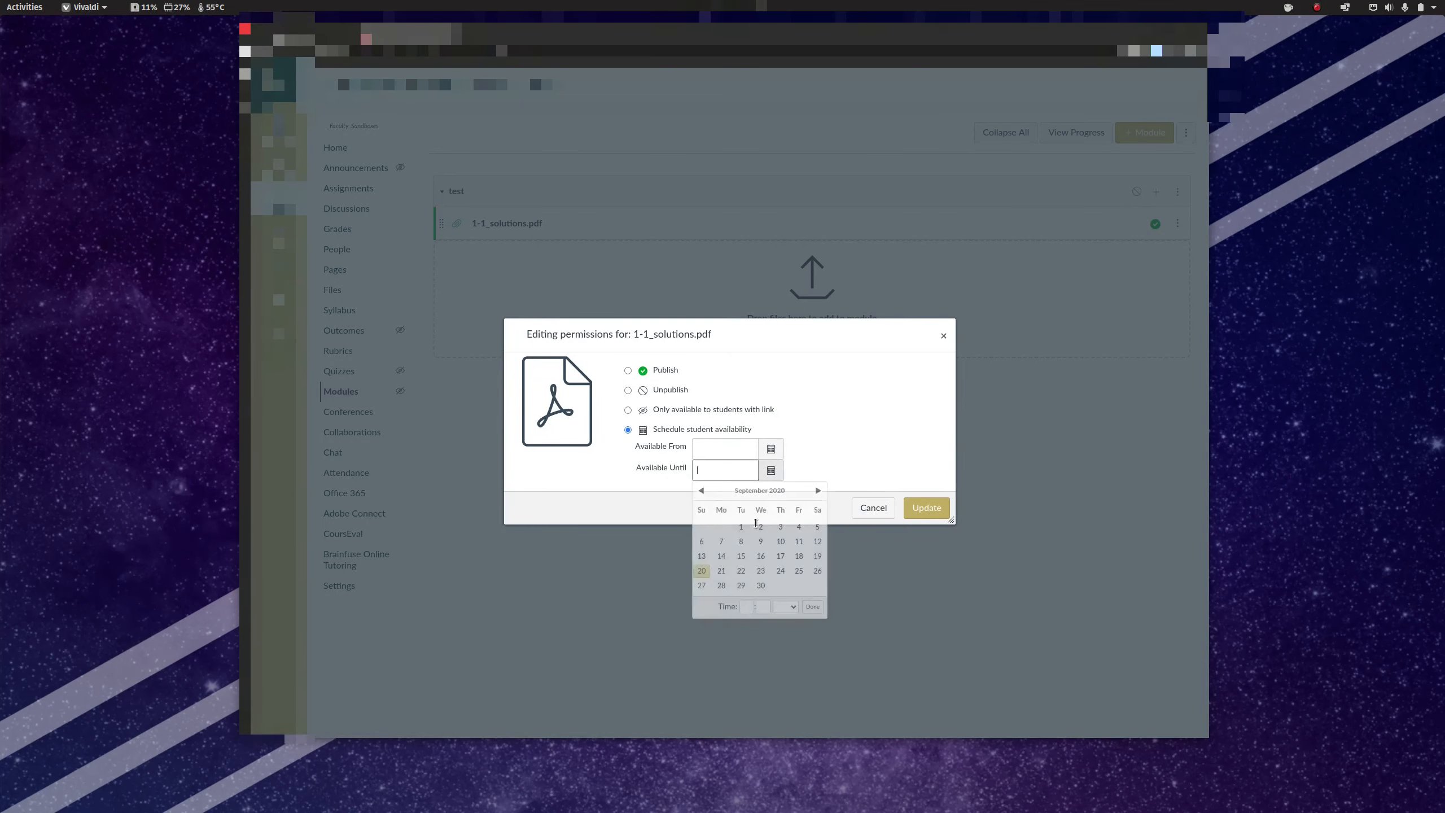
pyautogui.click(824, 447)
pyautogui.click(777, 449)
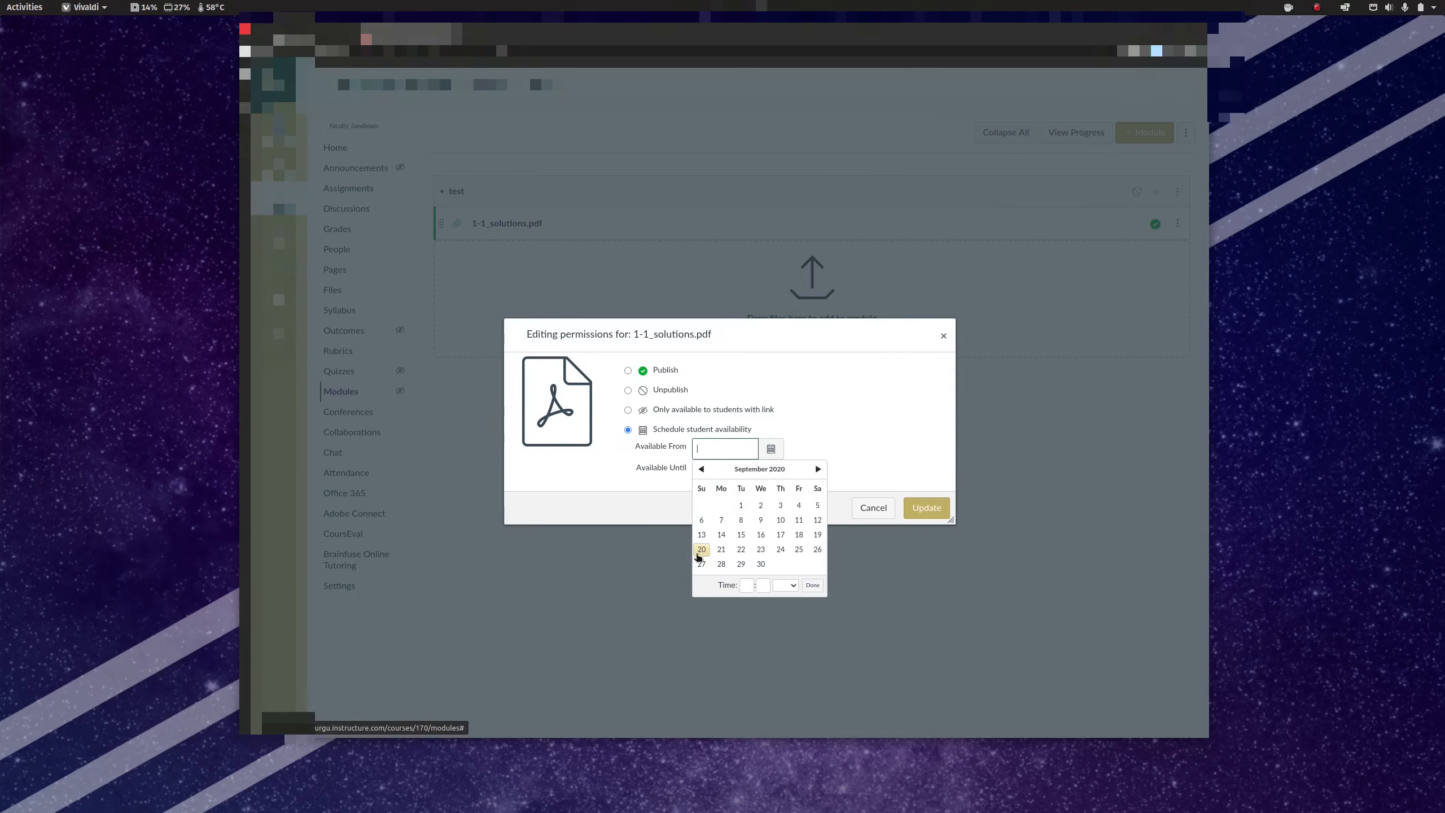
pyautogui.click(723, 553)
pyautogui.click(890, 406)
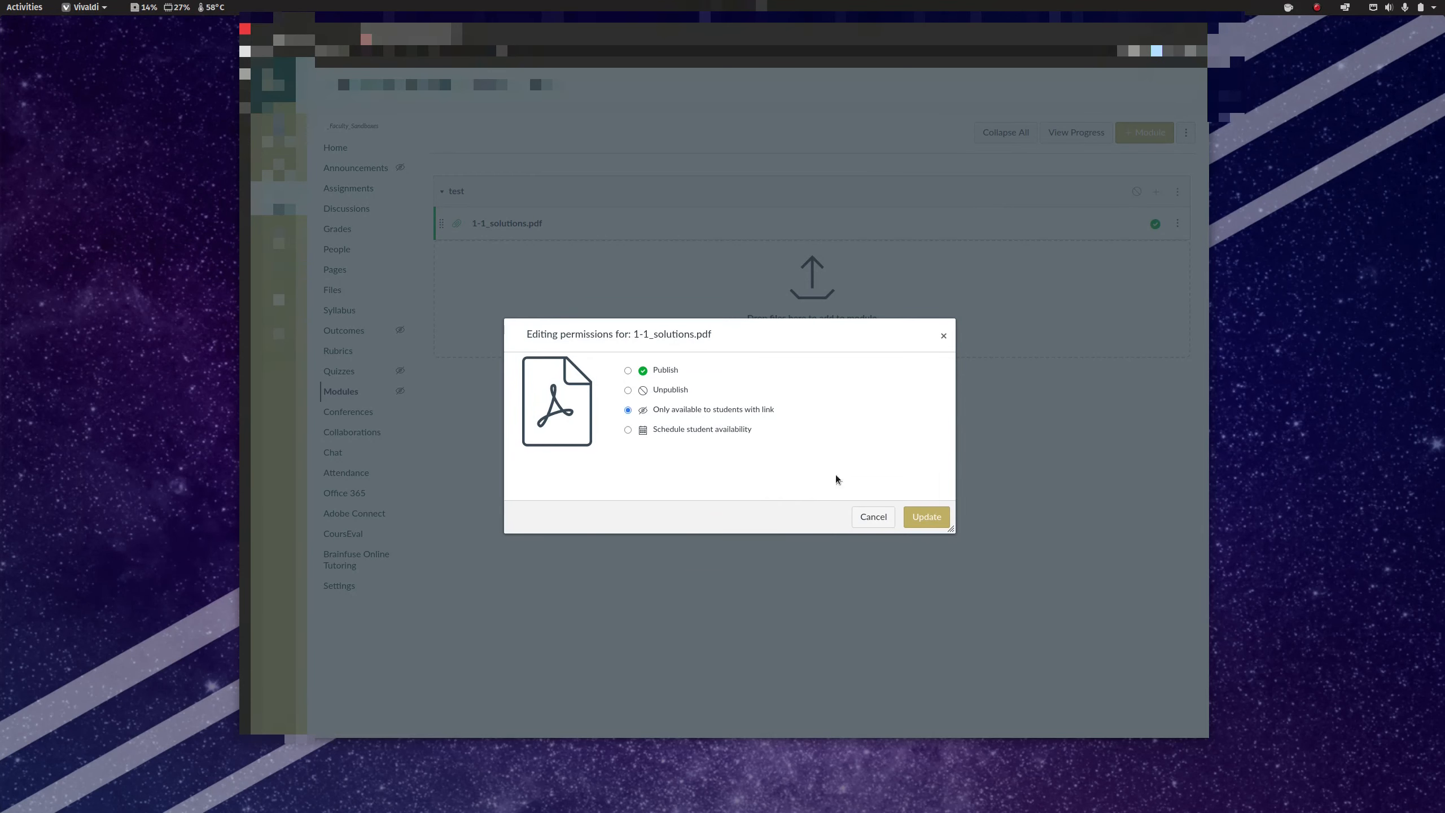
pyautogui.click(709, 432)
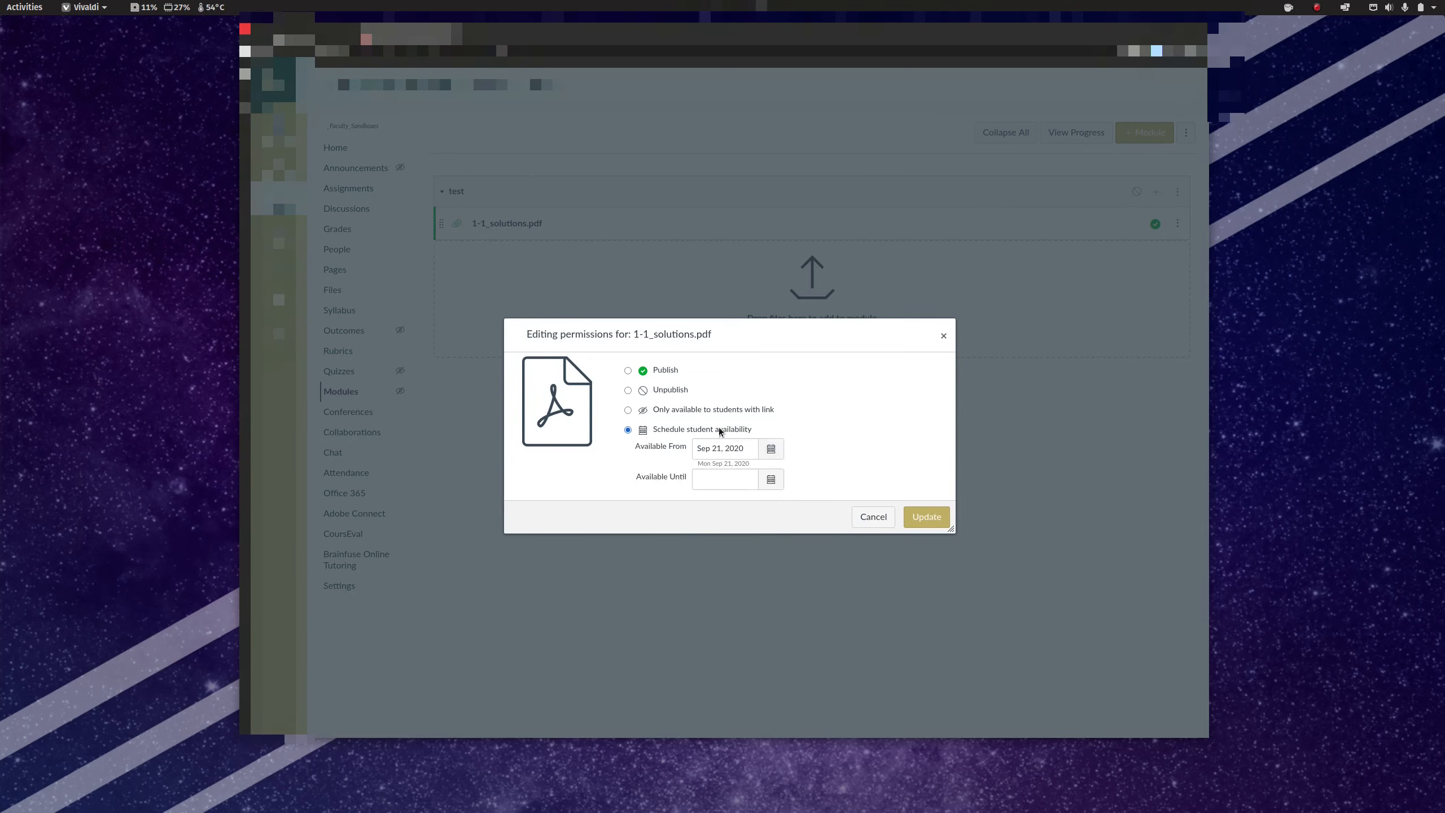
pyautogui.click(926, 516)
pyautogui.moveTo(1158, 221)
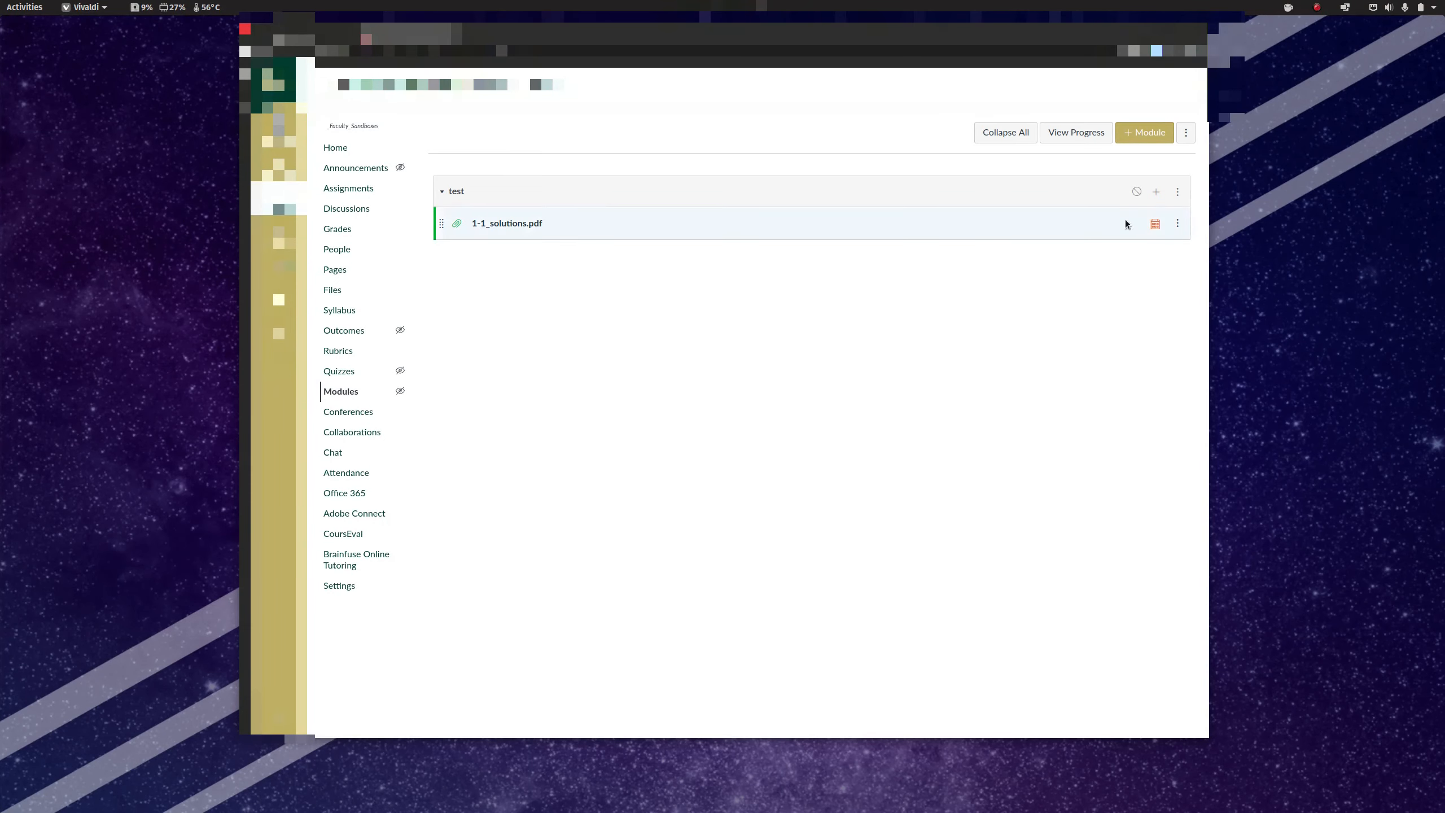
# - Add a new page named Assignment Solutions to the test module without indentation
pyautogui.click(1156, 191)
pyautogui.click(608, 314)
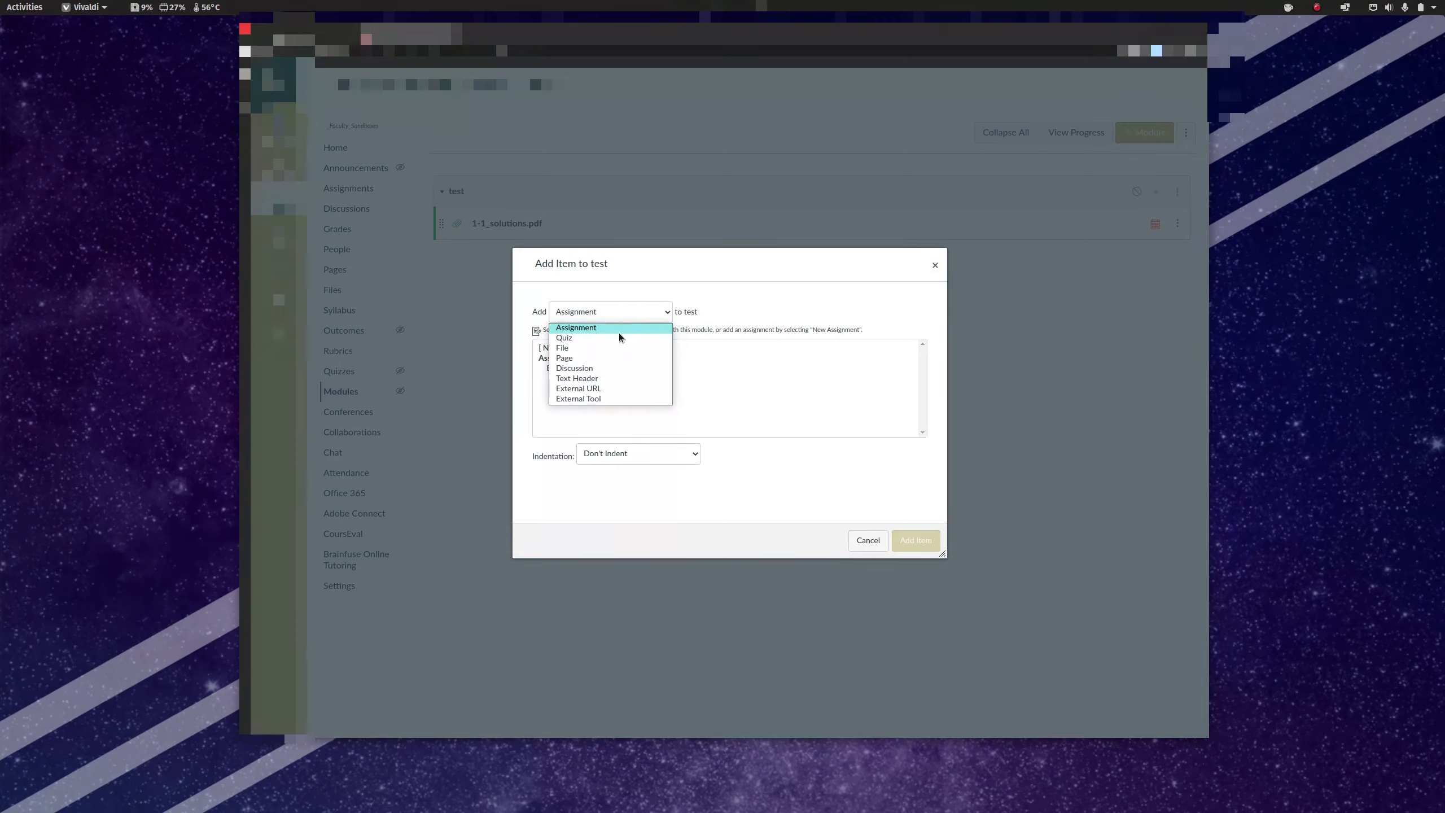
pyautogui.click(612, 359)
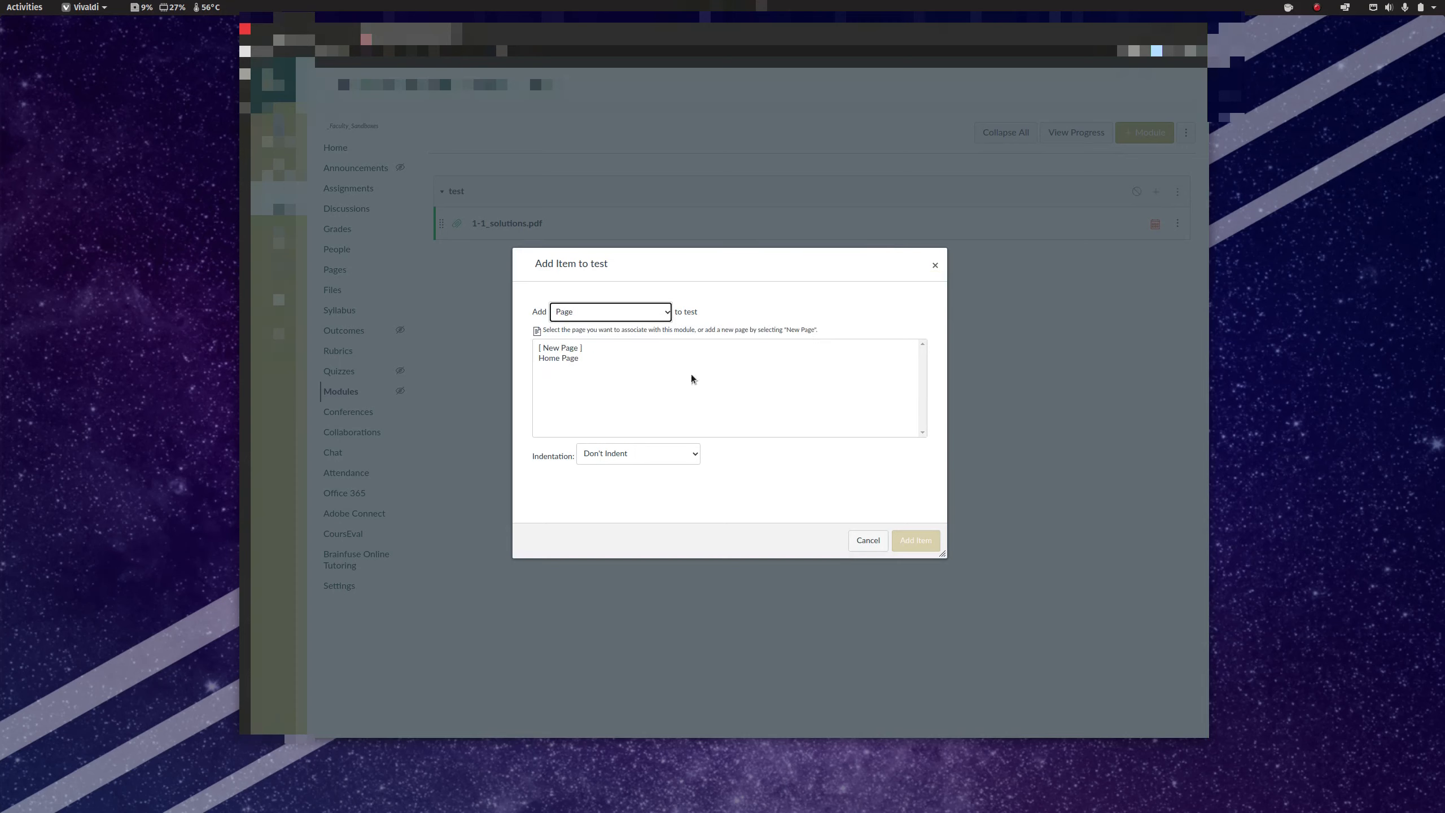
pyautogui.click(660, 349)
pyautogui.click(615, 459)
pyautogui.write('Assignment Solutions')
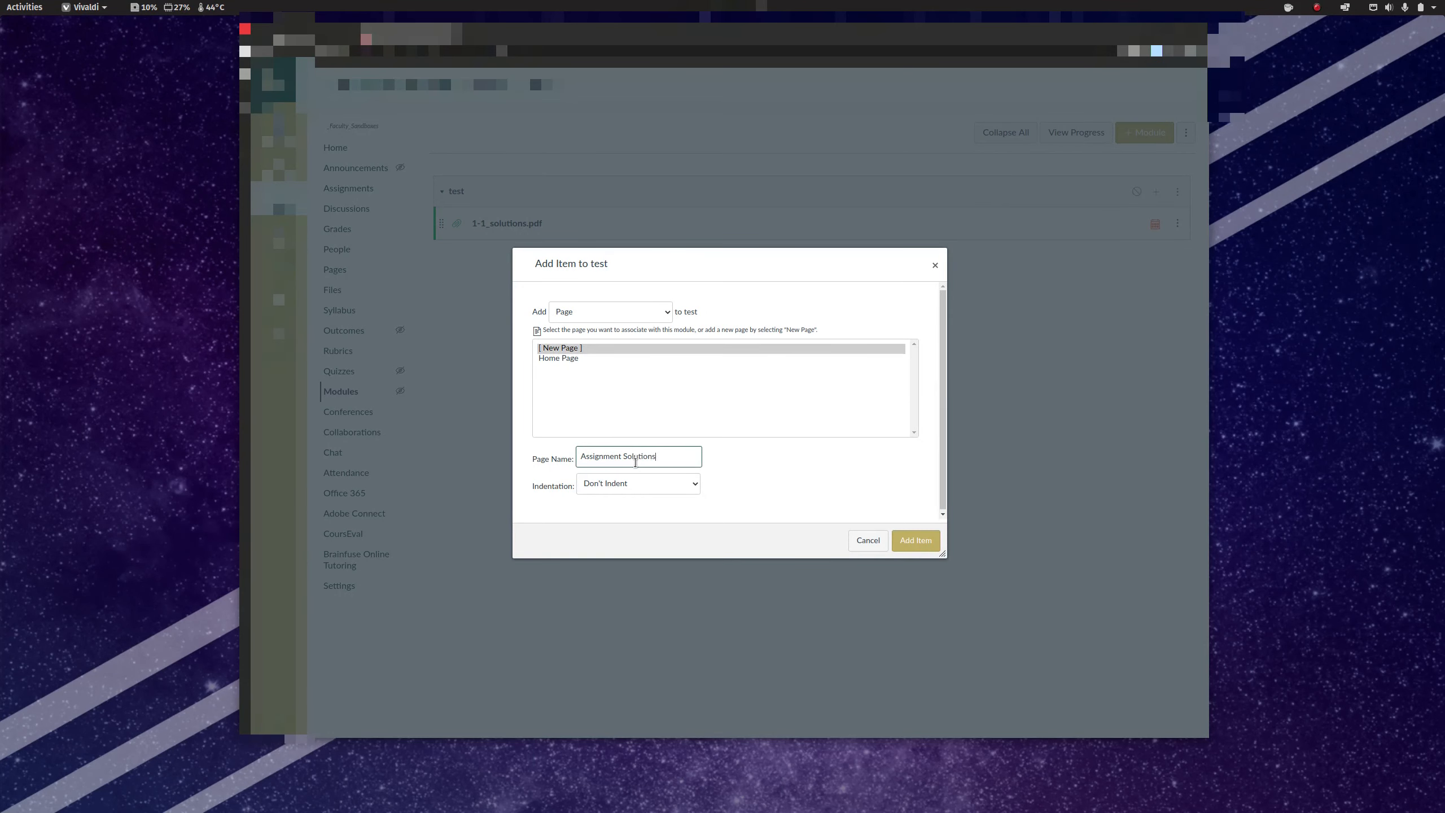
pyautogui.click(912, 540)
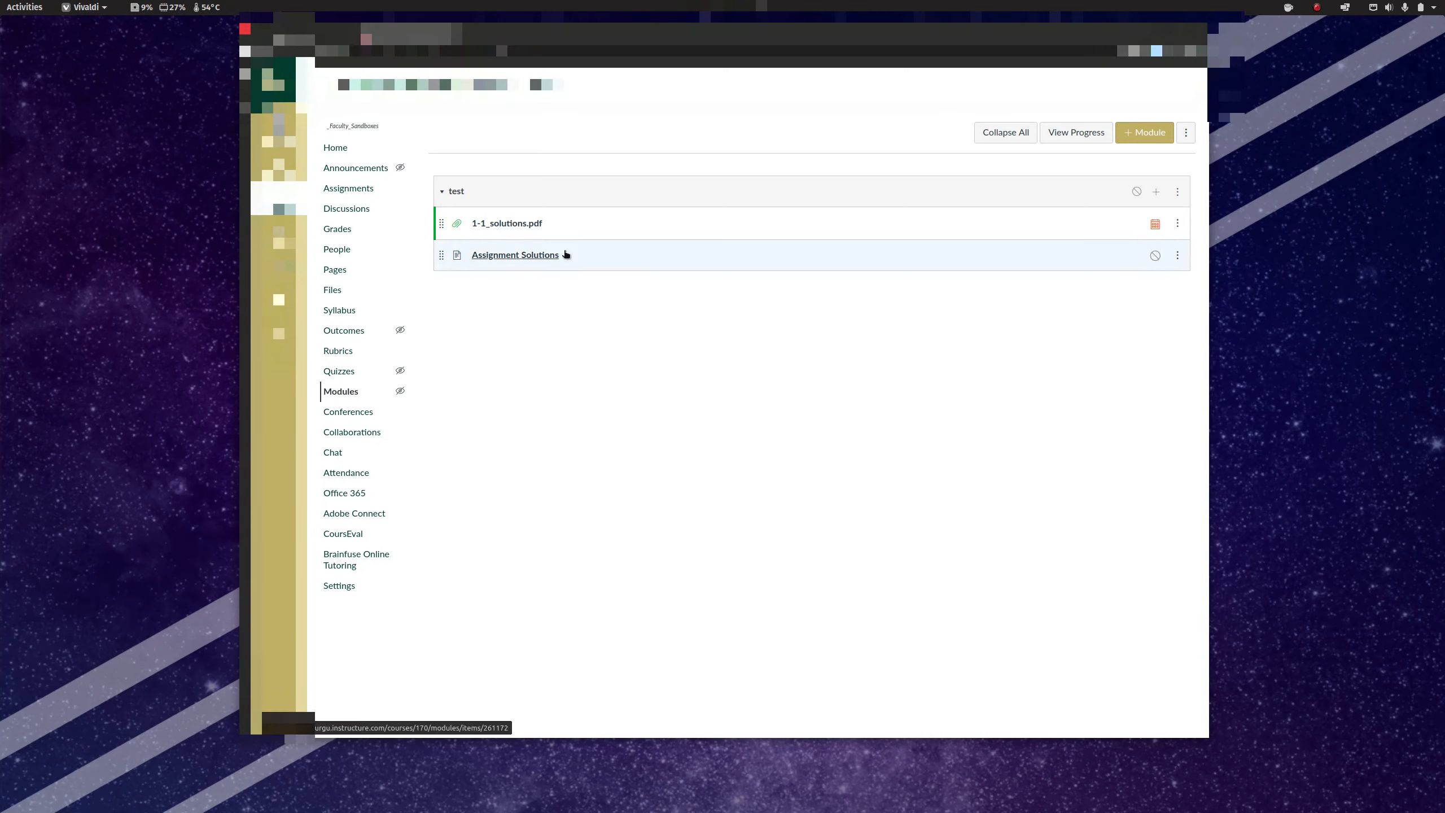
# - Toggle the publish state of the Assignment Solutions page in the test module, ending with the page published
pyautogui.click(1155, 255)
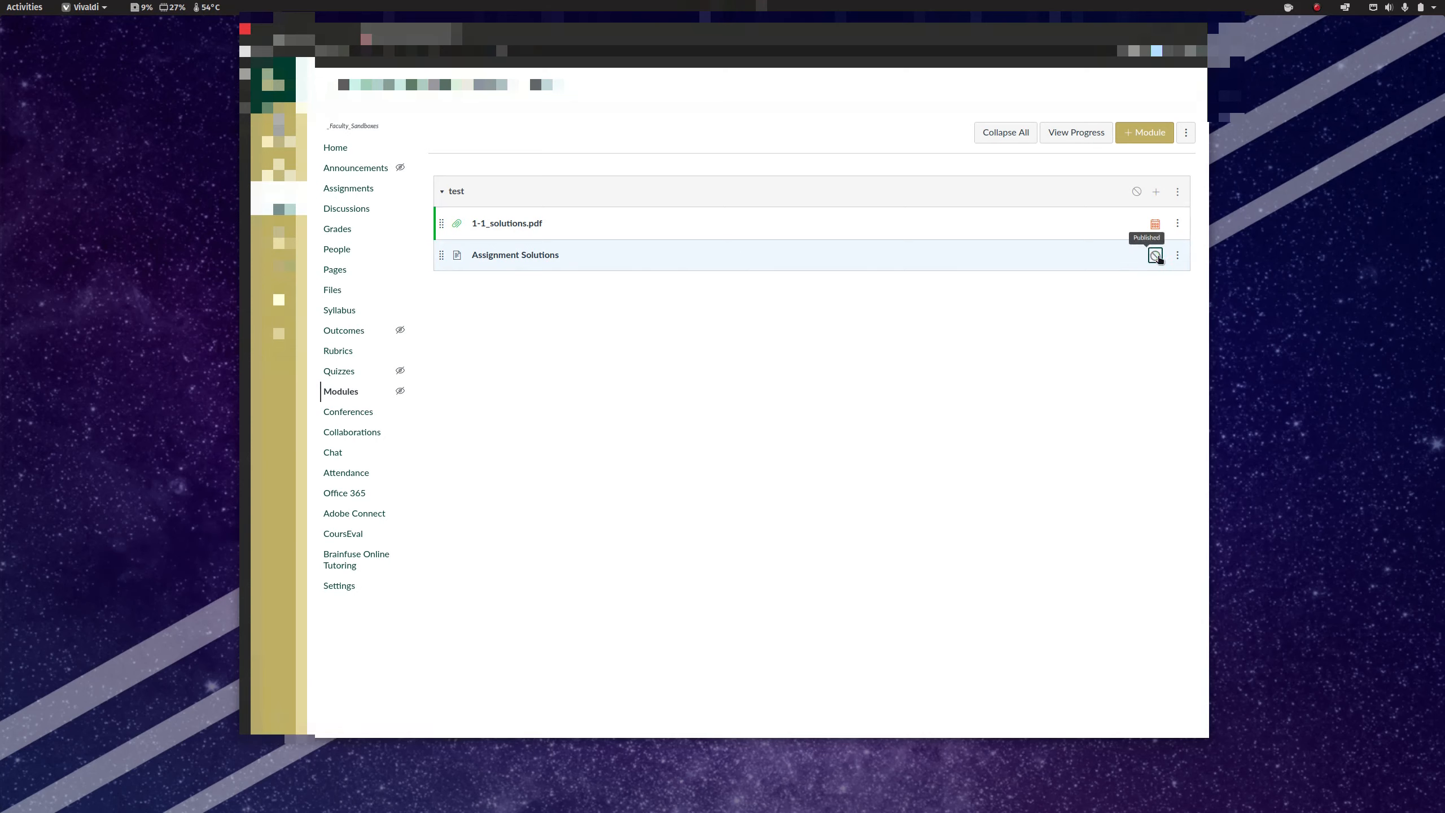
pyautogui.click(1155, 255)
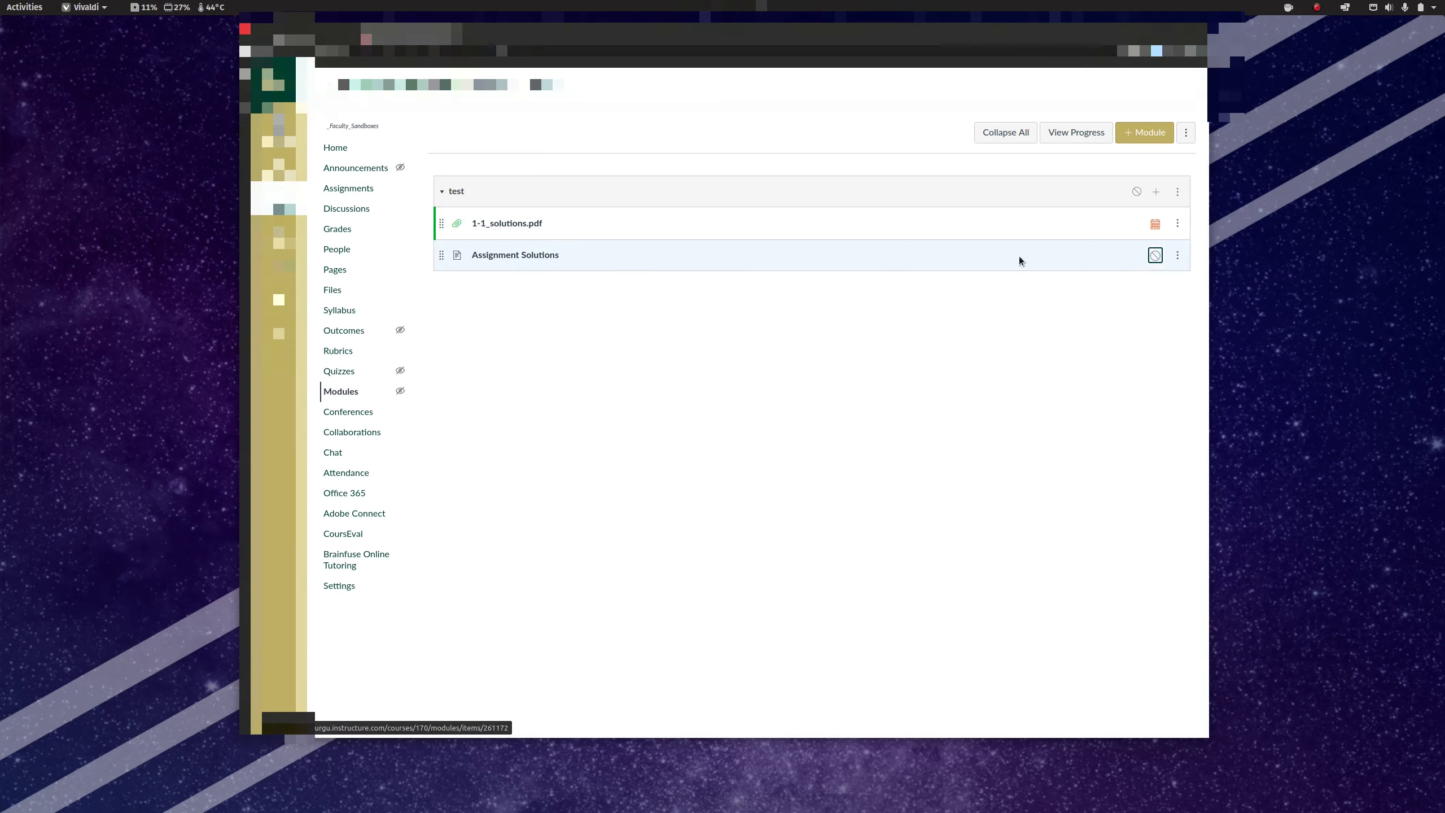
pyautogui.click(1155, 255)
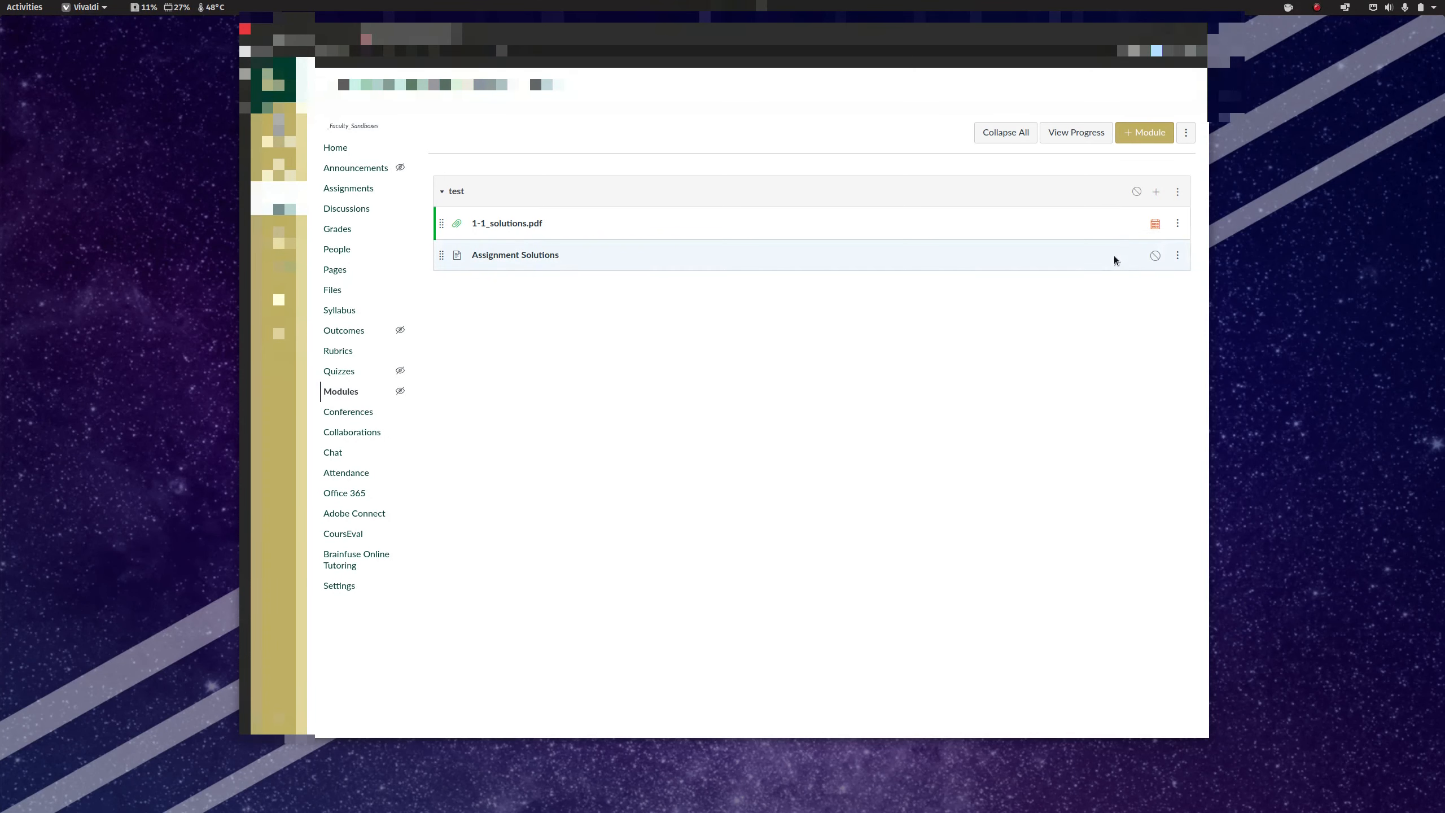
pyautogui.click(1155, 255)
pyautogui.click(1155, 256)
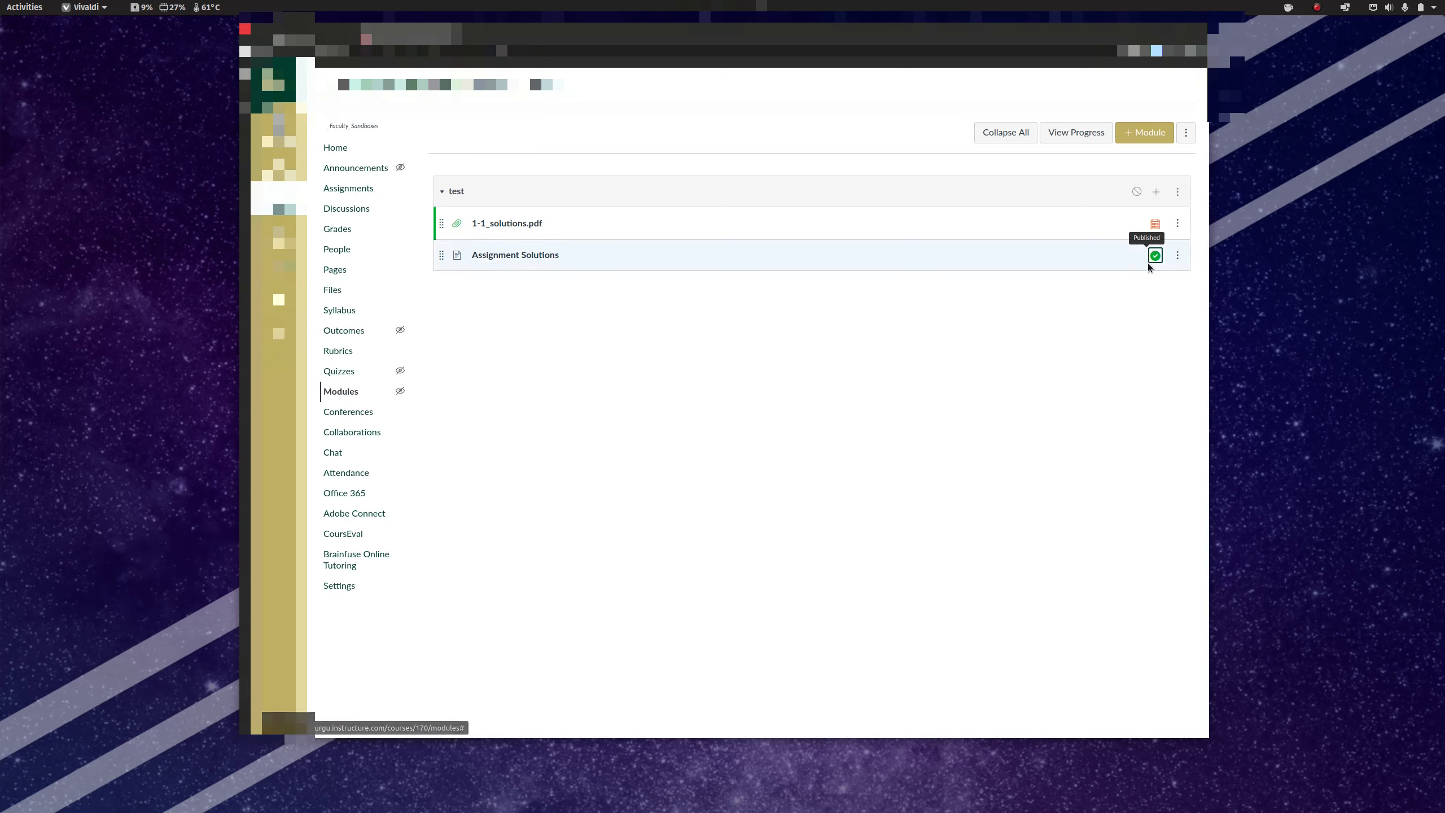
pyautogui.click(1113, 317)
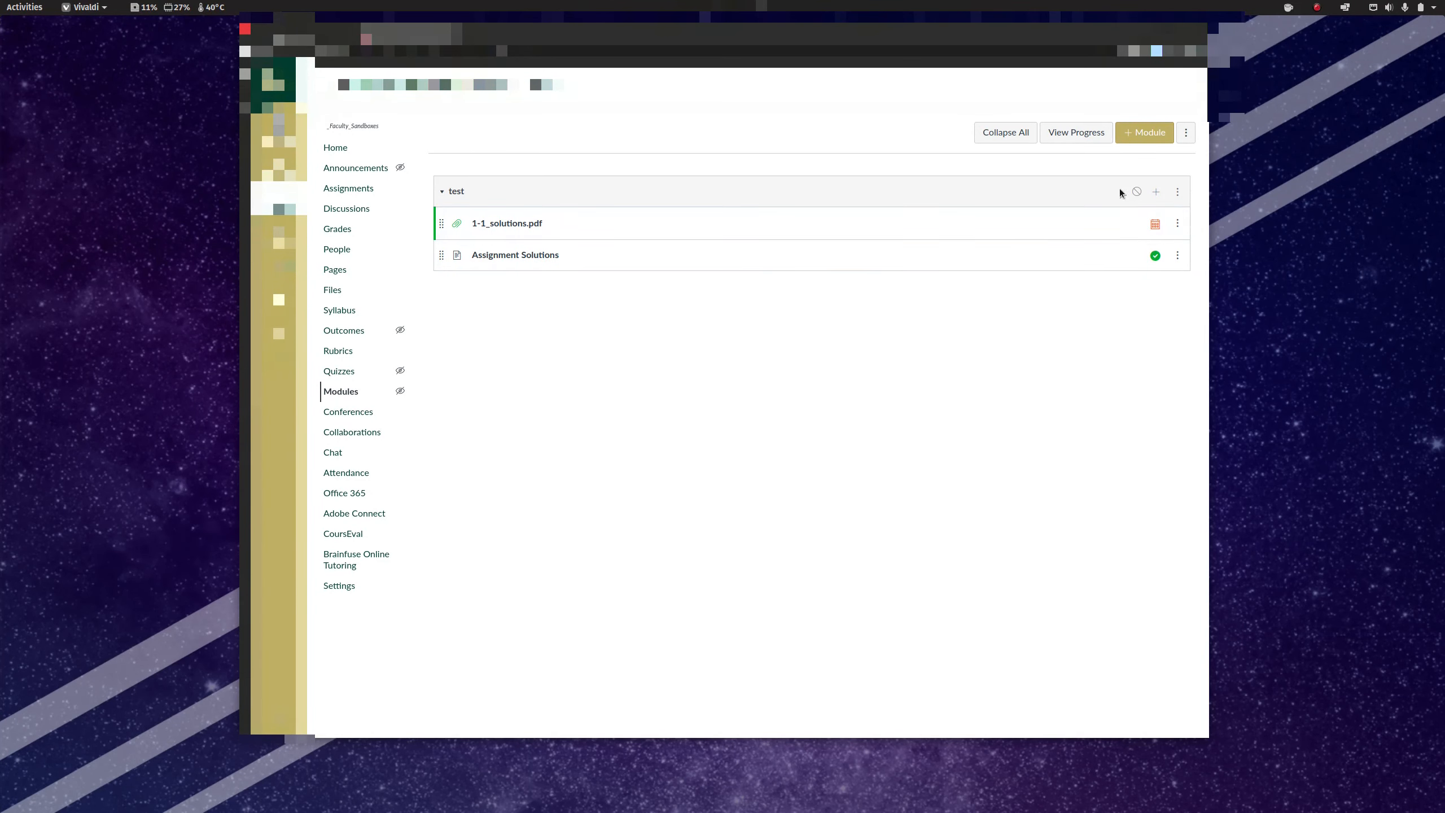
pyautogui.click(1155, 193)
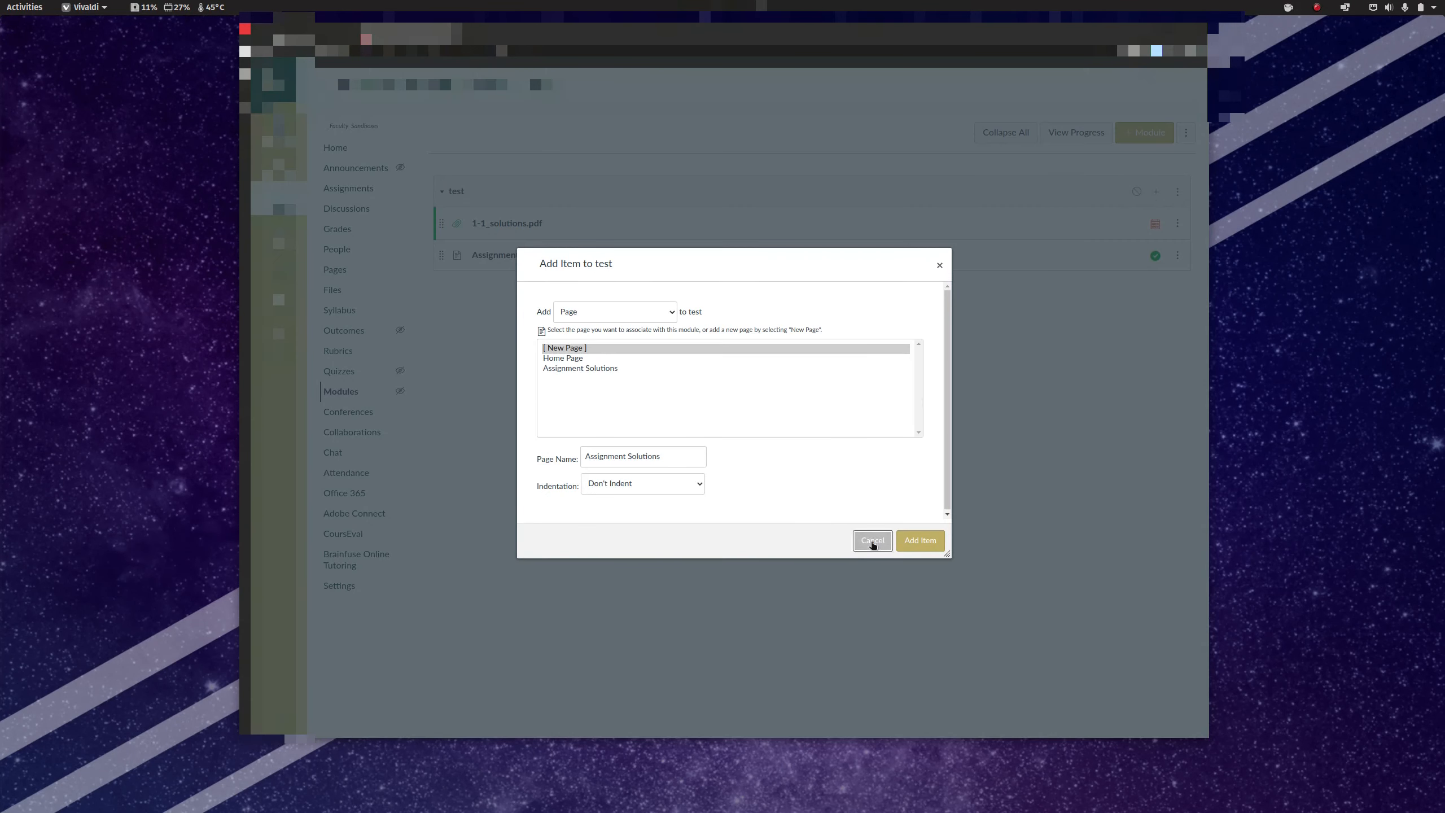
pyautogui.click(872, 540)
pyautogui.moveTo(446, 191); pyautogui.dragTo(496, 230)
pyautogui.moveTo(441, 191); pyautogui.dragTo(492, 160)
# - Start a new module and name it Assignment 1 Solutions
pyautogui.click(1145, 134)
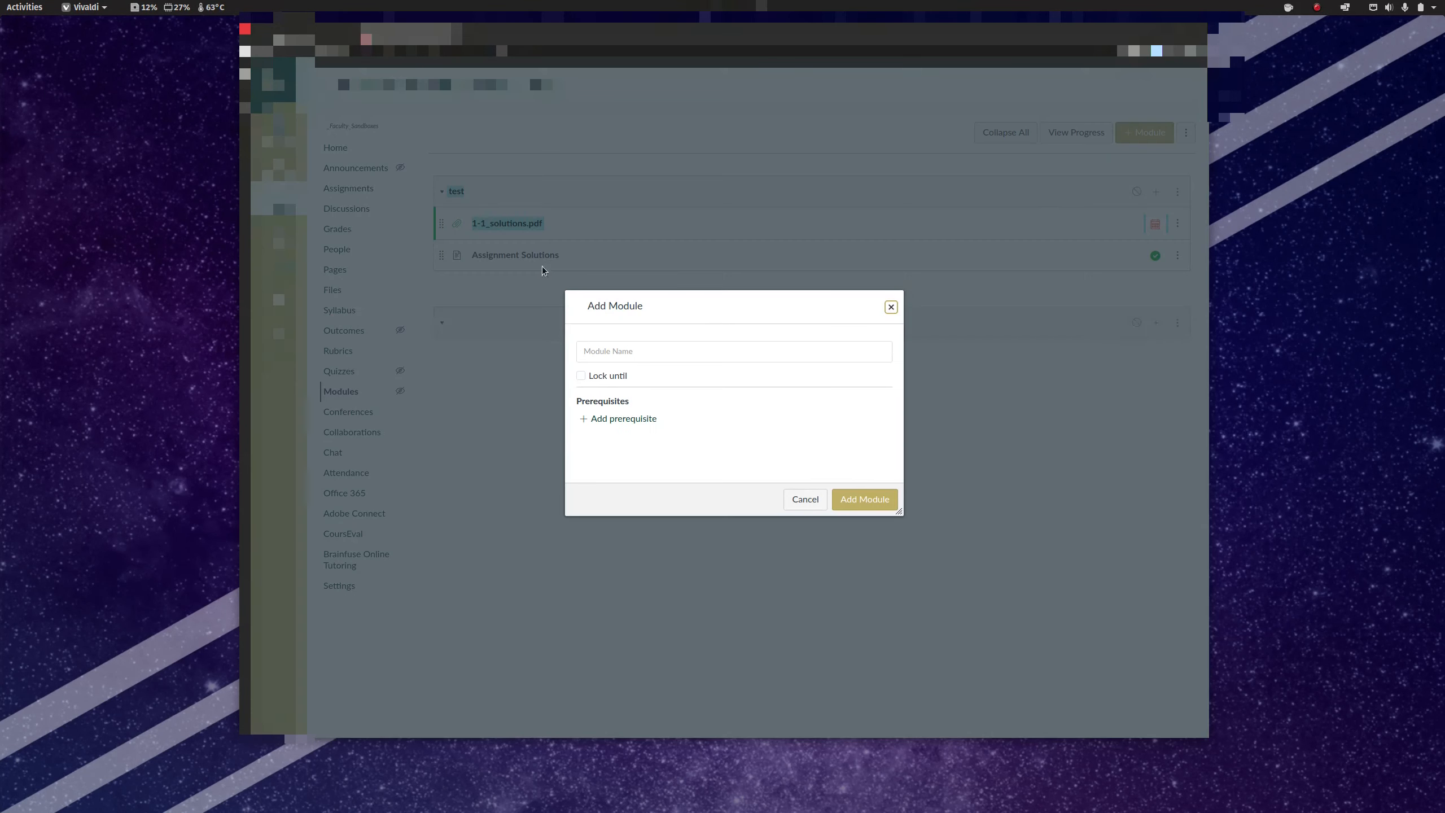
pyautogui.click(636, 351)
pyautogui.write('Stt')
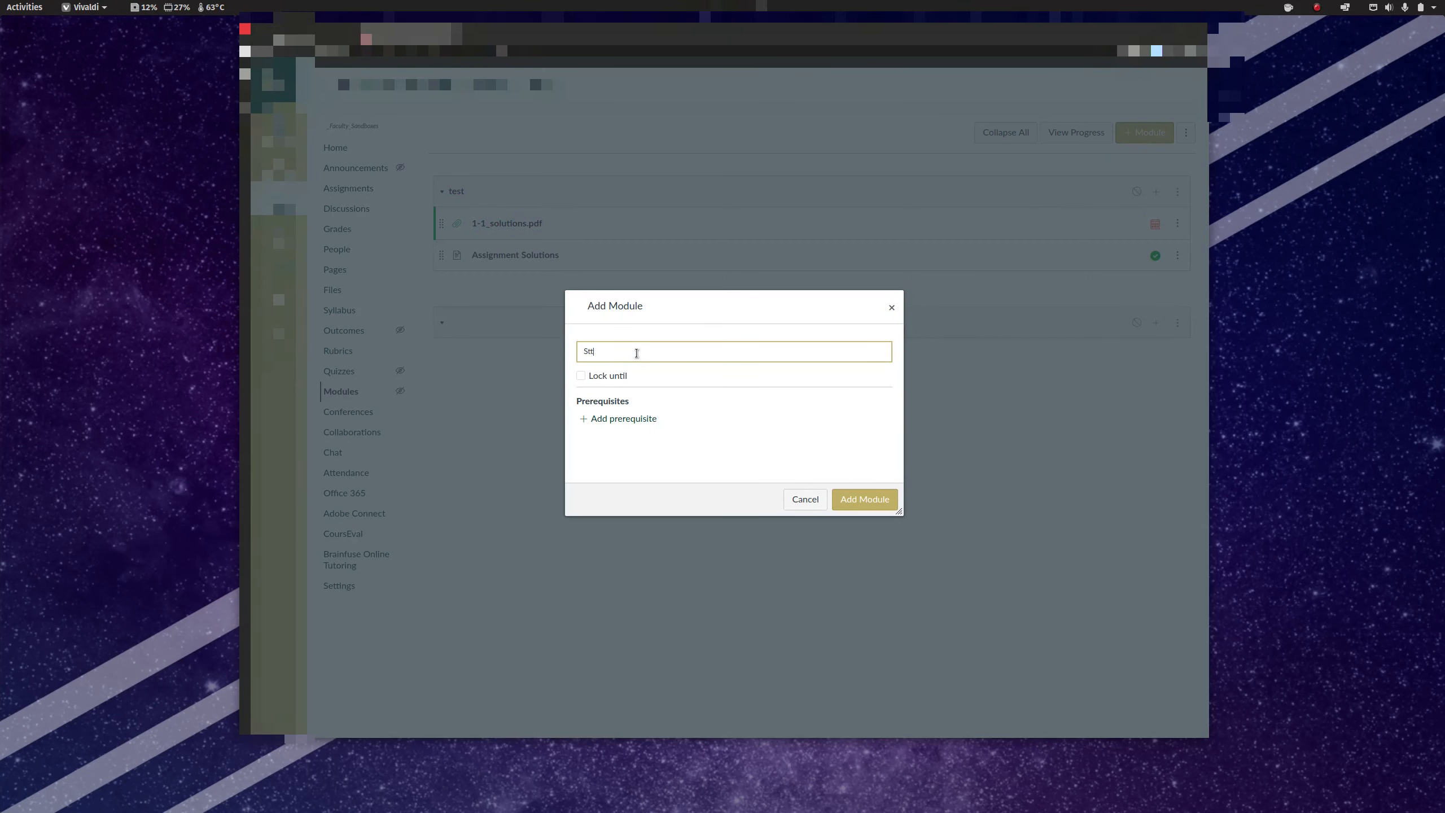
pyautogui.moveTo(602, 351); pyautogui.dragTo(447, 356)
pyautogui.press('BackSpace')
pyautogui.write('a')
pyautogui.press('BackSpace')
pyautogui.write('Assignment 1 Solutions')
# - Lock the new module until Sep 21, 2020 and add it to the course
pyautogui.click(611, 375)
pyautogui.click(715, 397)
pyautogui.click(605, 498)
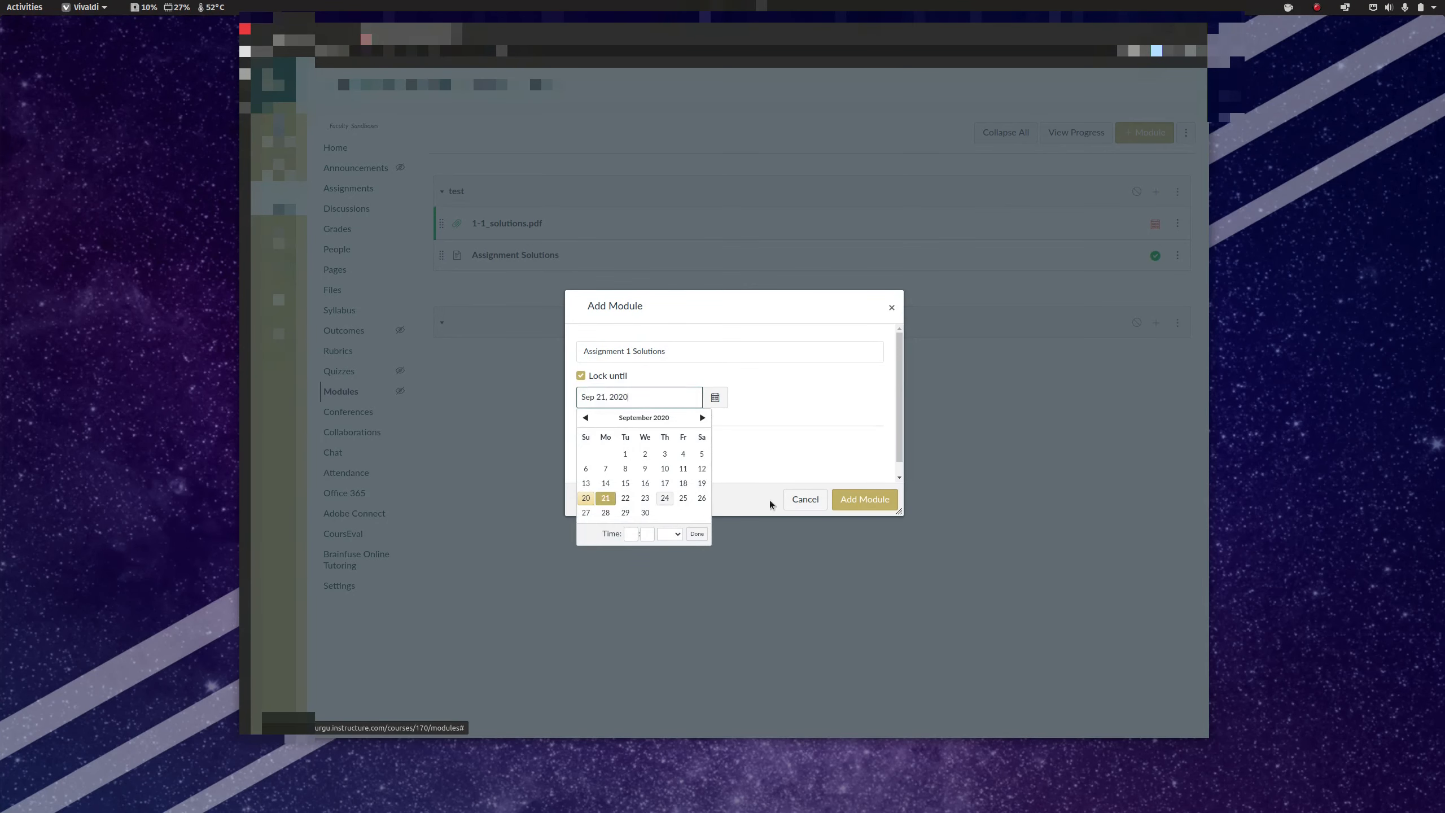
pyautogui.click(860, 497)
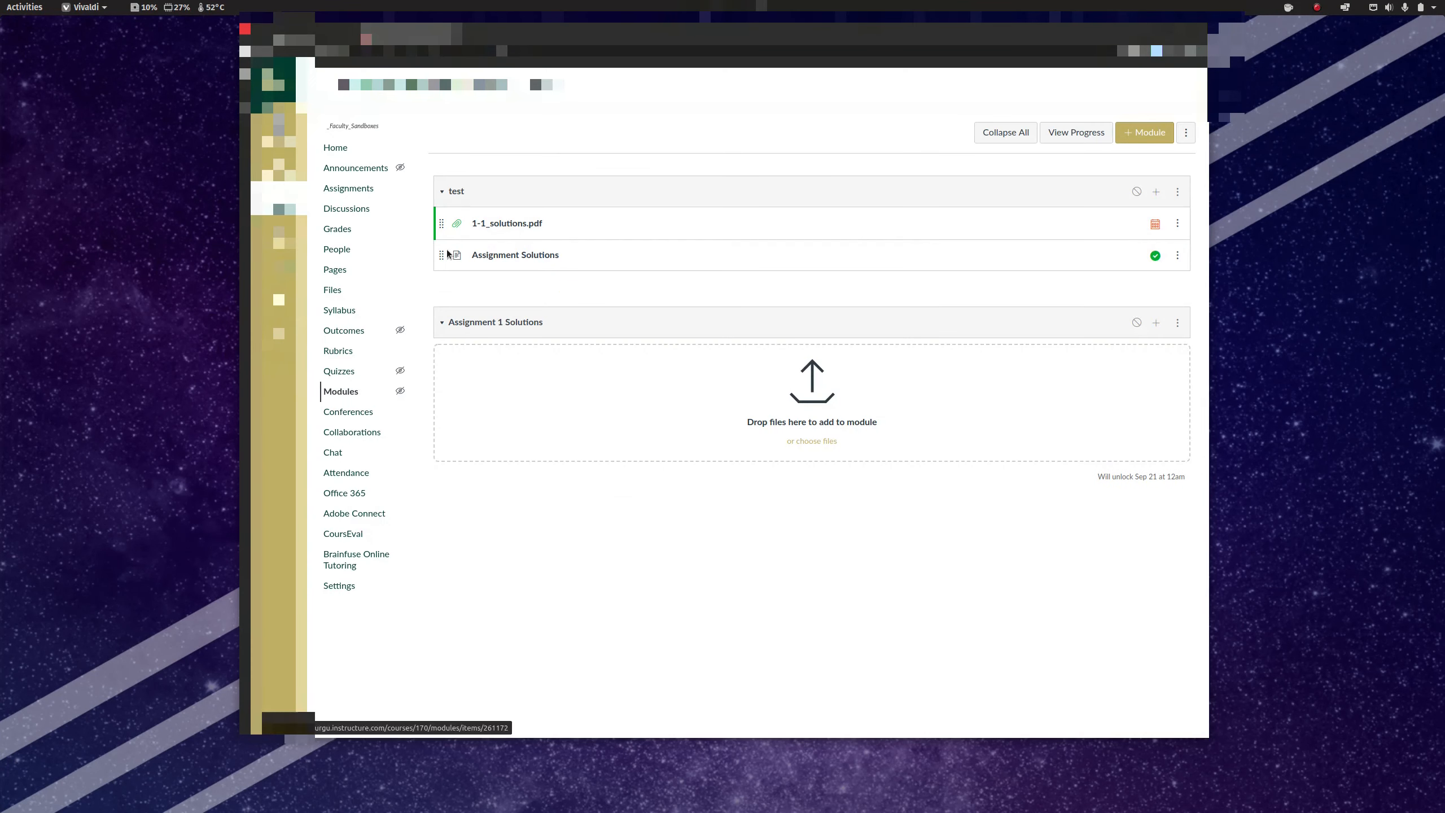
# - Move the Assignment Solutions page from the test module into the Assignment 1 Solutions module
pyautogui.moveTo(442, 255); pyautogui.dragTo(529, 367)
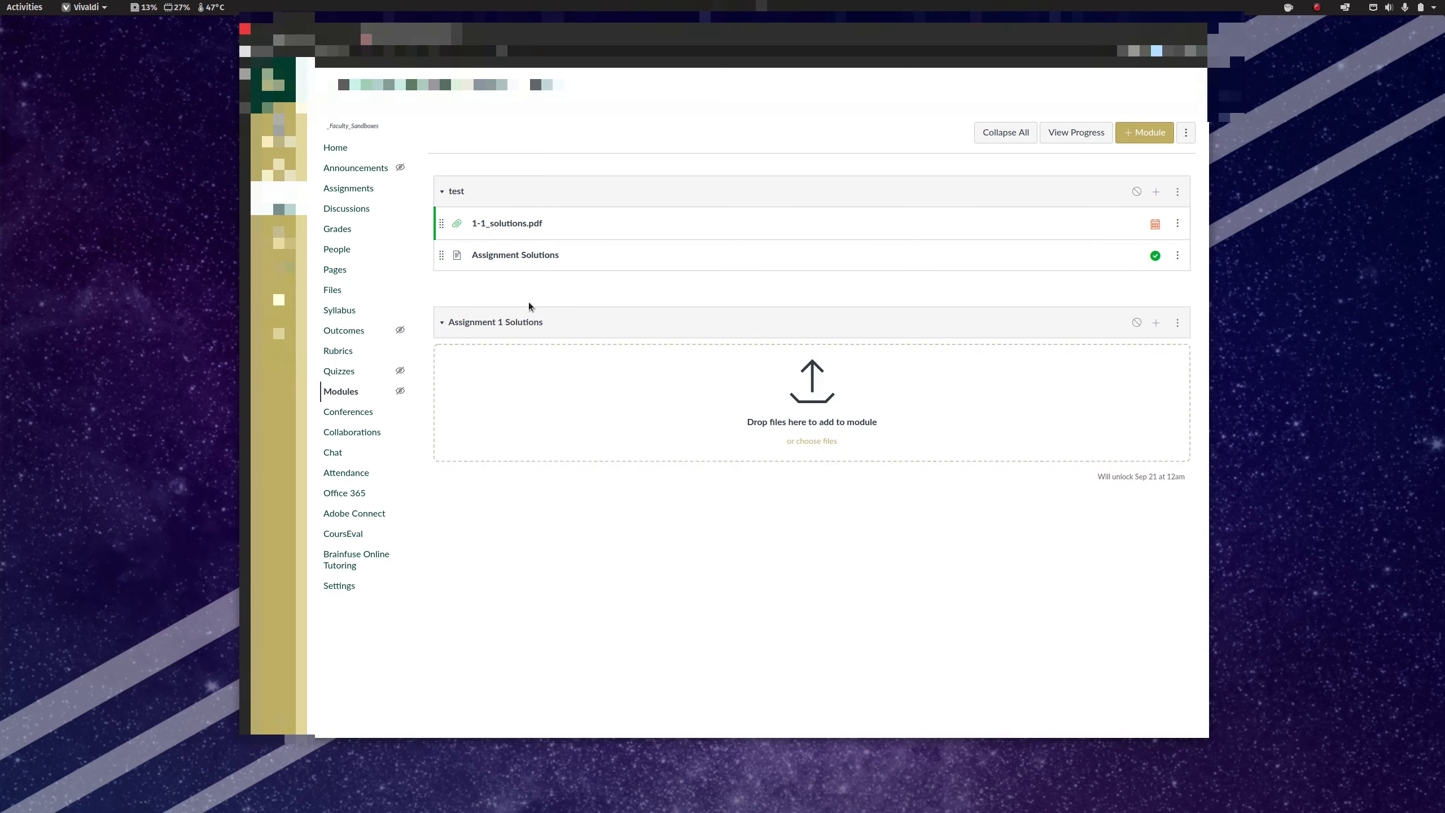
pyautogui.moveTo(439, 255); pyautogui.dragTo(718, 450)
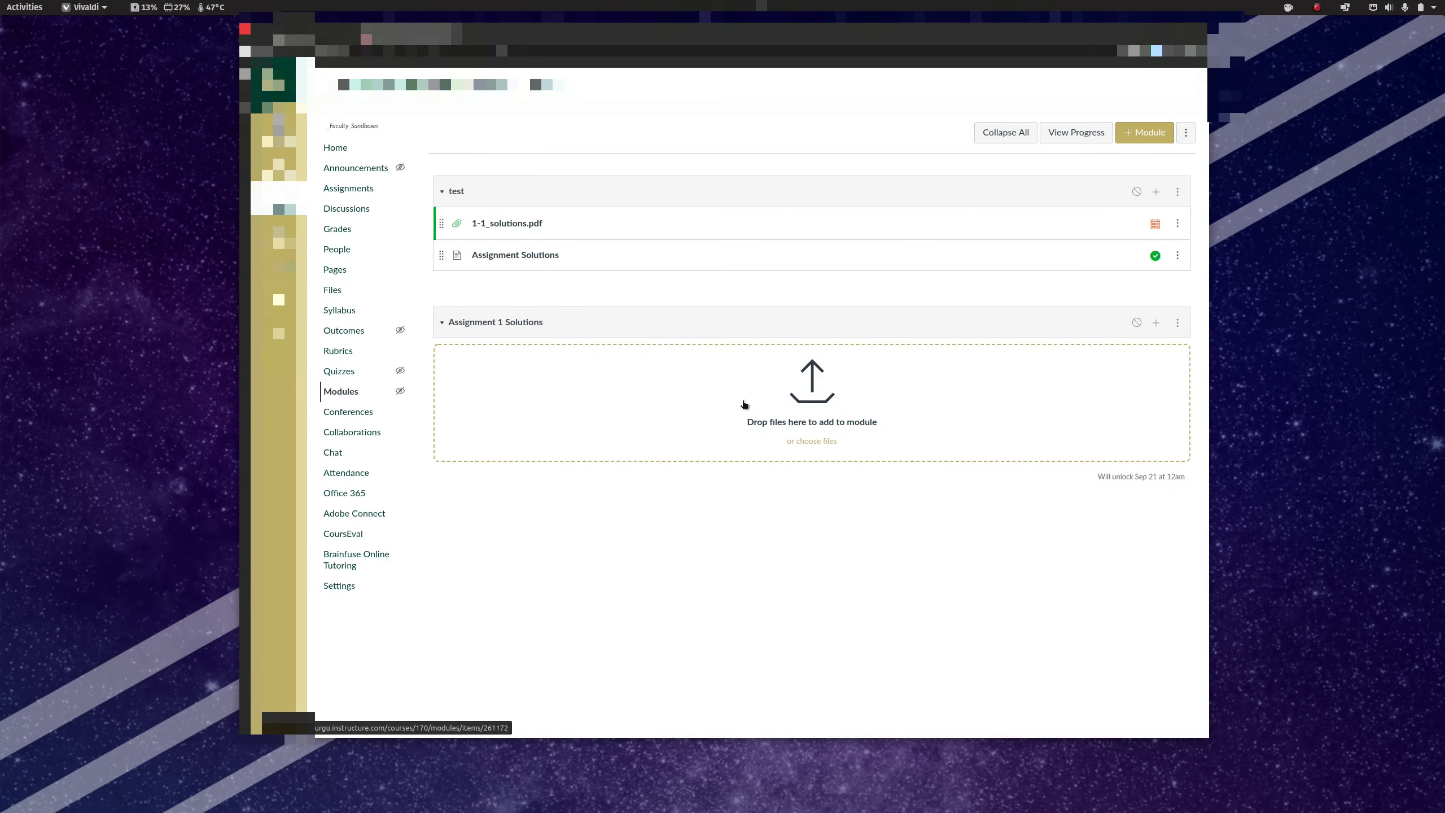
pyautogui.moveTo(440, 255); pyautogui.dragTo(490, 381)
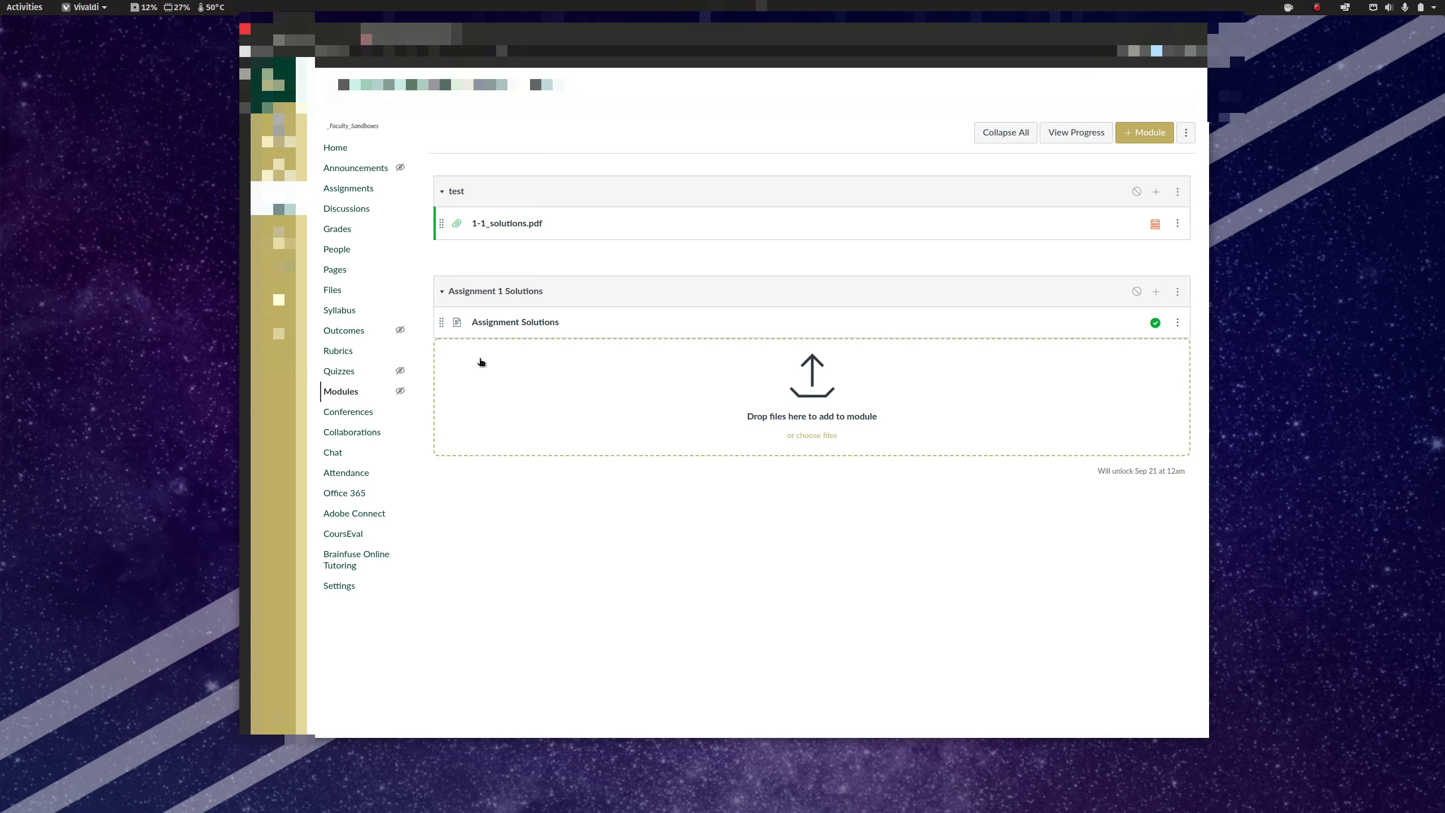
# - Return the Assignment Solutions page to the test module below 1-1_solutions.pdf and delete the Assignment 1 Solutions module
pyautogui.moveTo(441, 322); pyautogui.dragTo(441, 240)
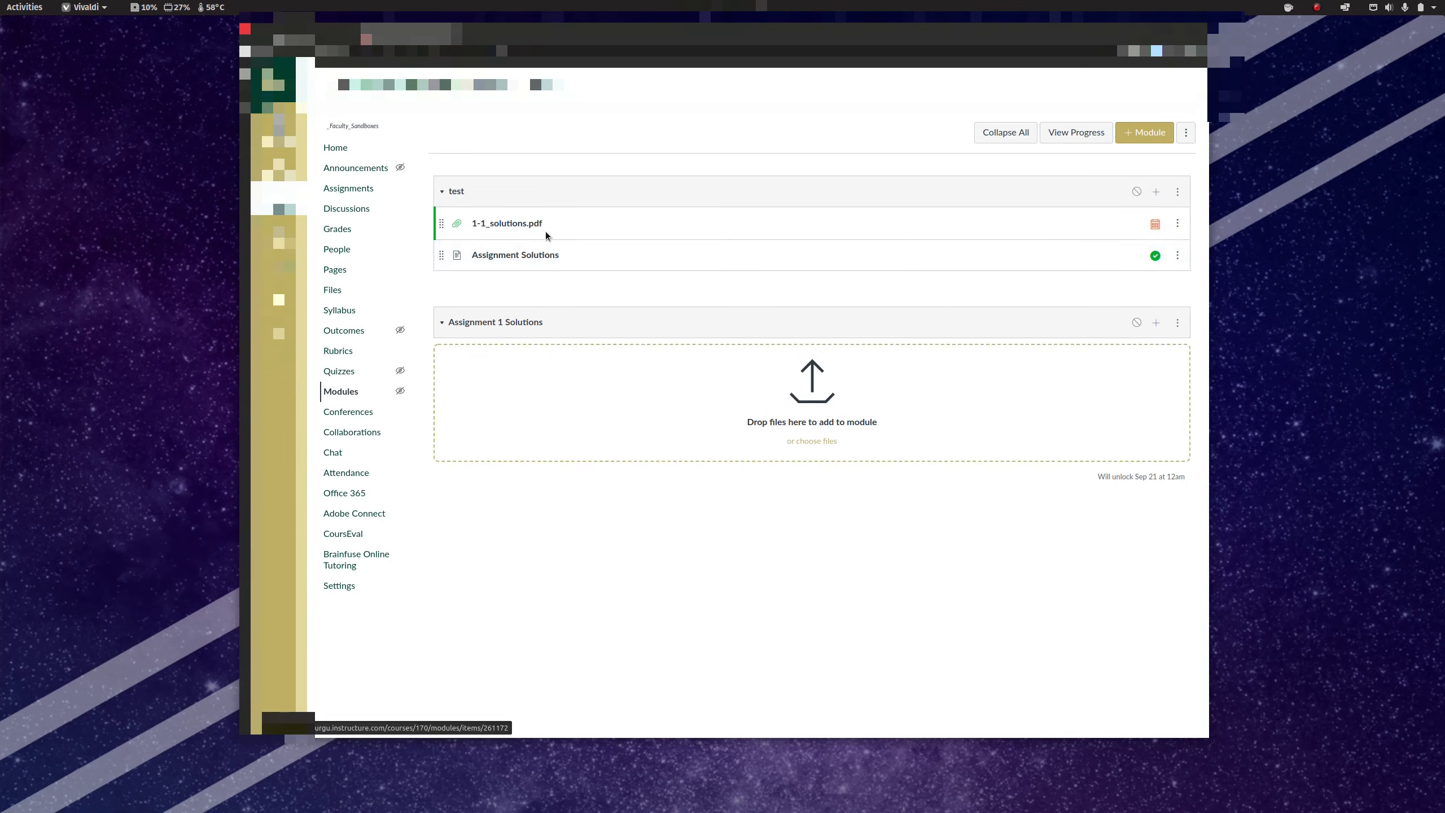
pyautogui.click(1177, 322)
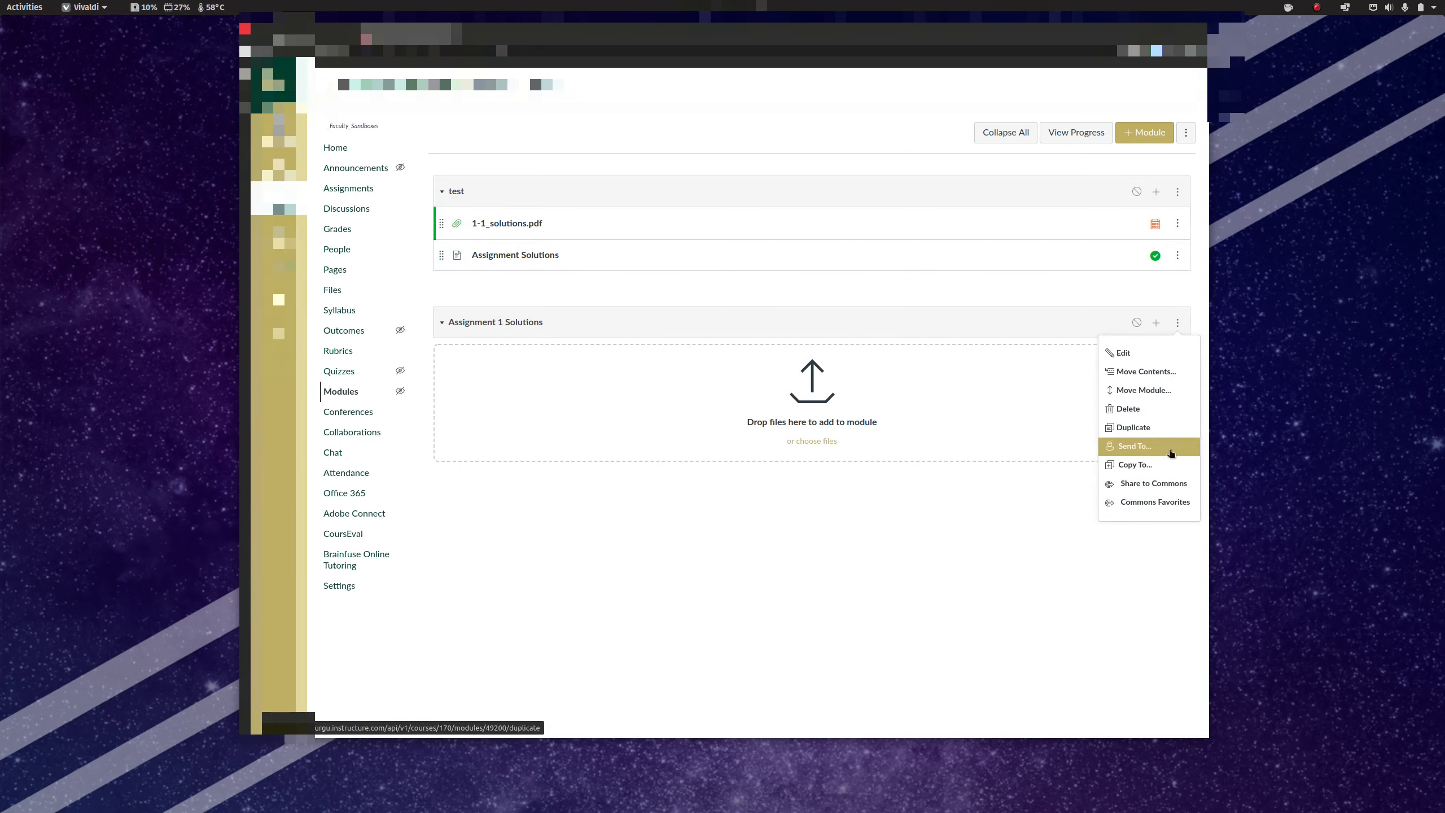
pyautogui.click(1164, 410)
pyautogui.click(648, 135)
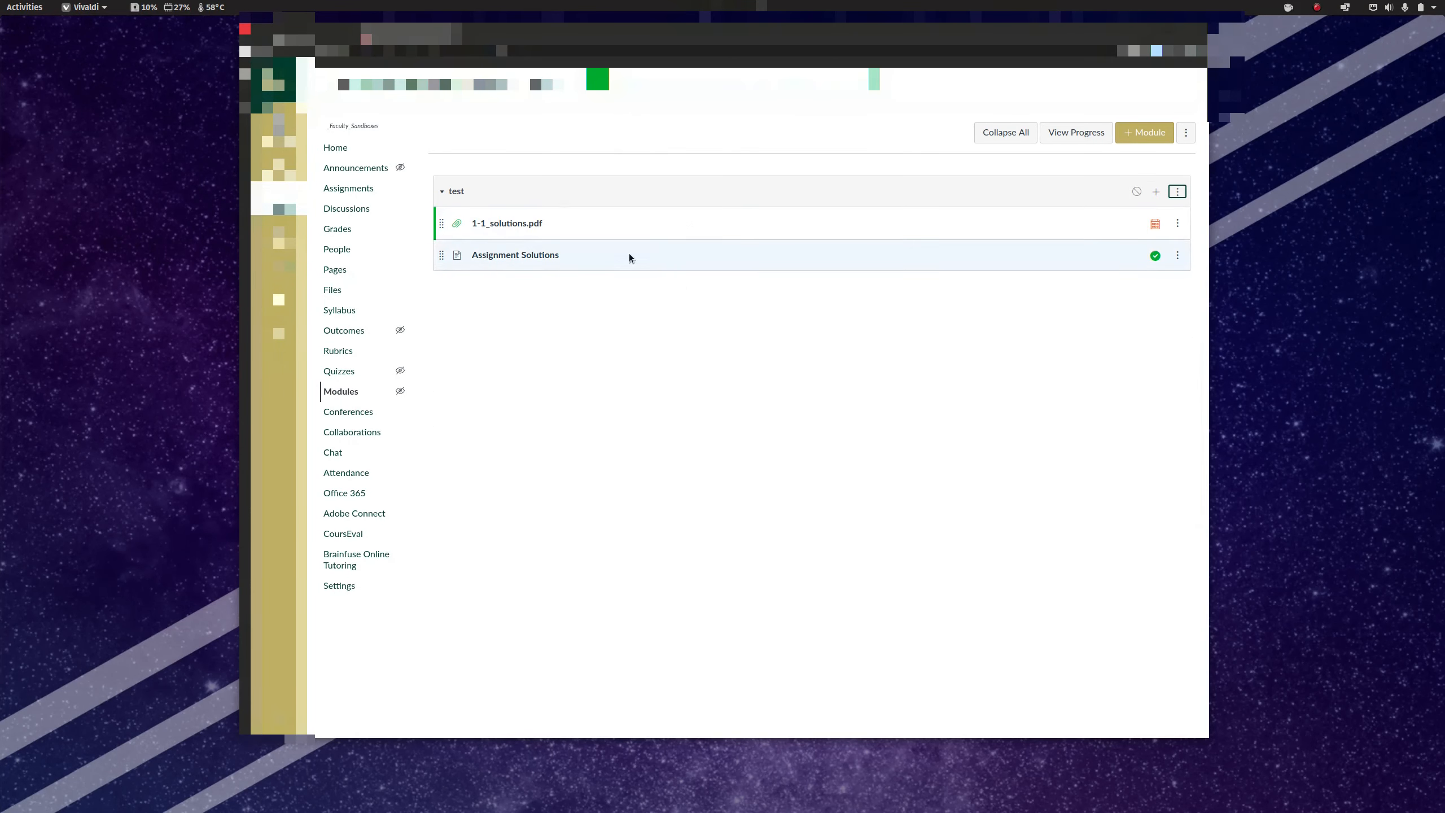
# - Publish the test module and unpublish its Assignment Solutions page
pyautogui.click(1140, 192)
pyautogui.click(1155, 259)
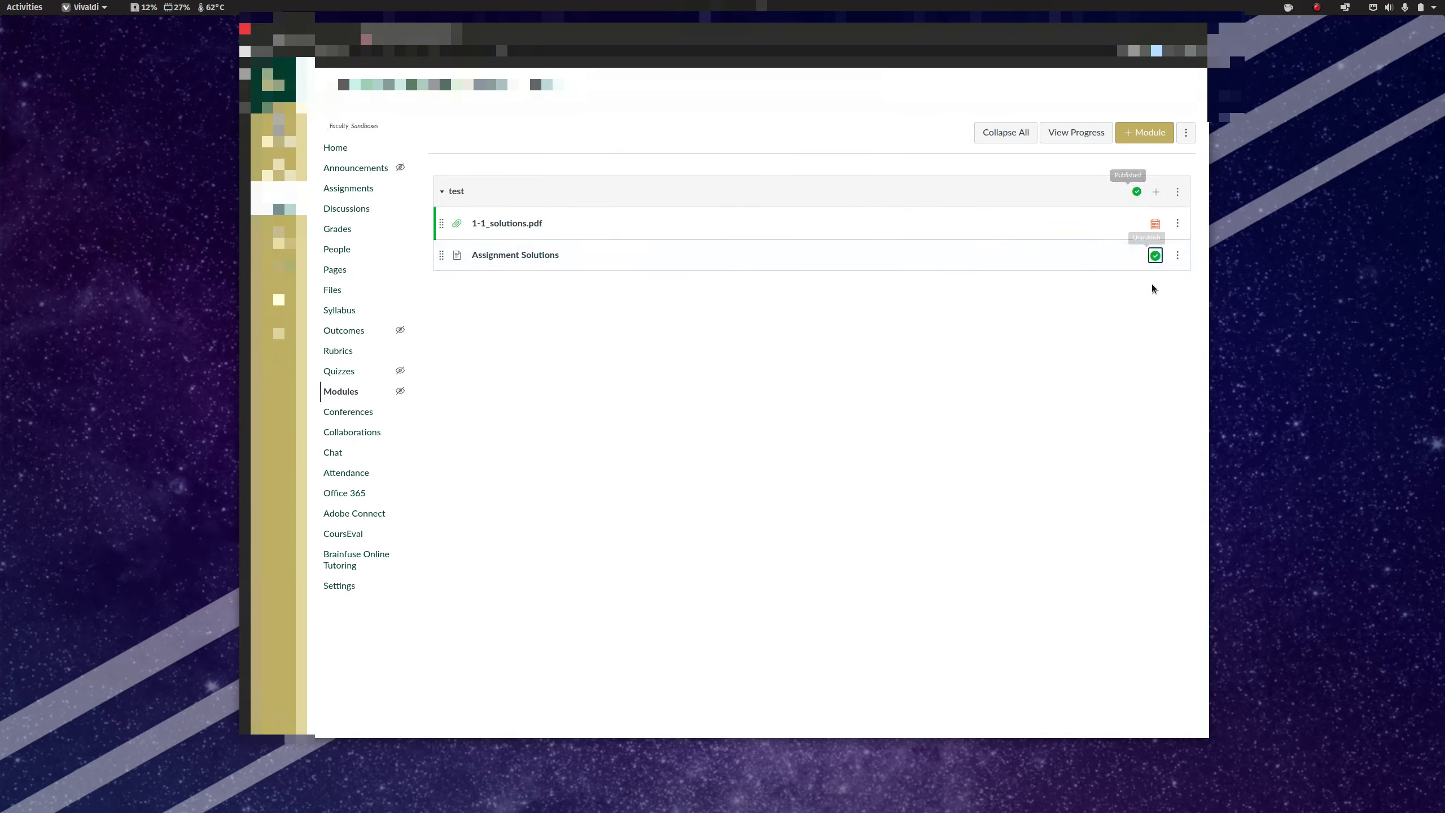
pyautogui.click(1155, 258)
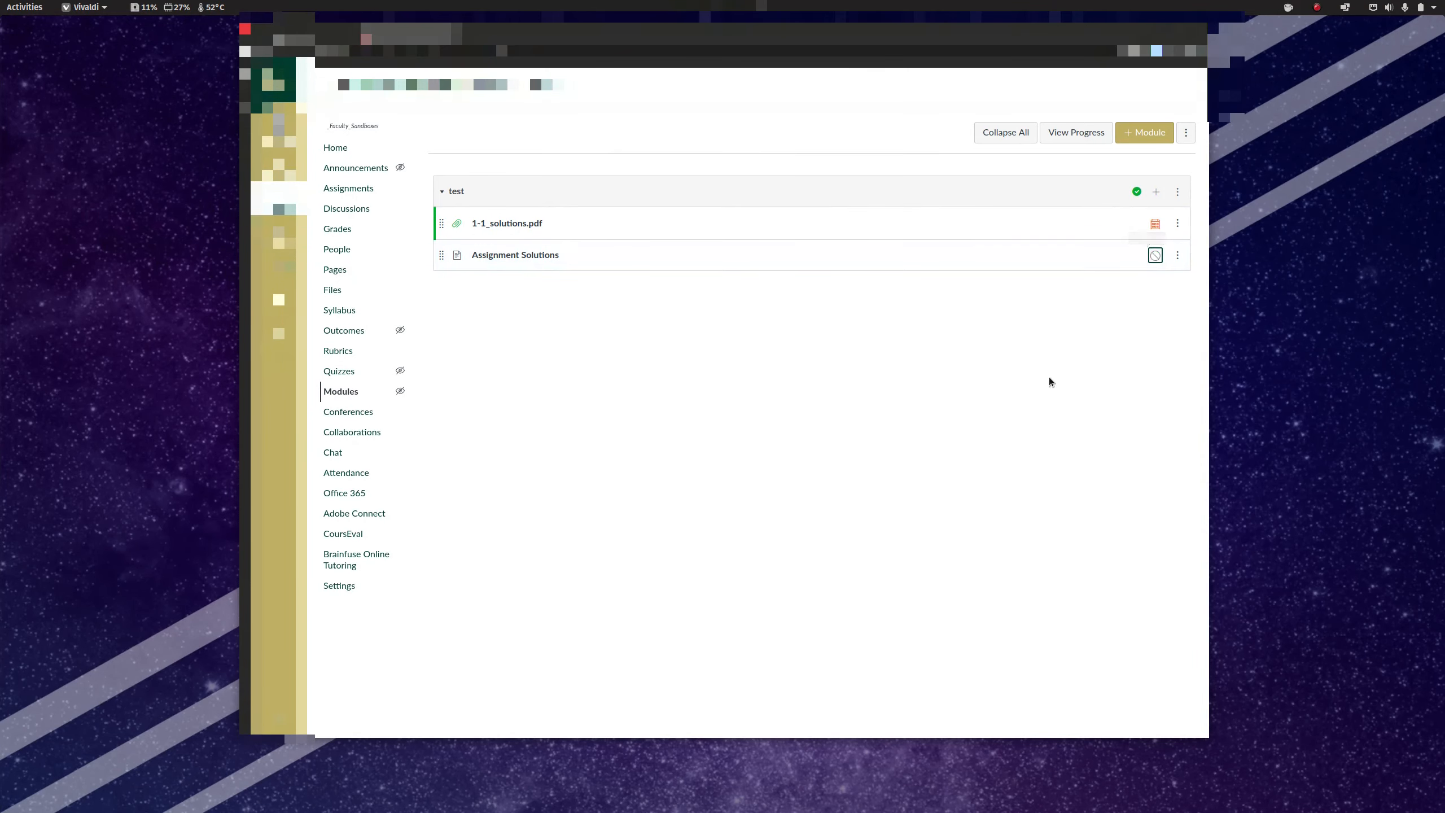